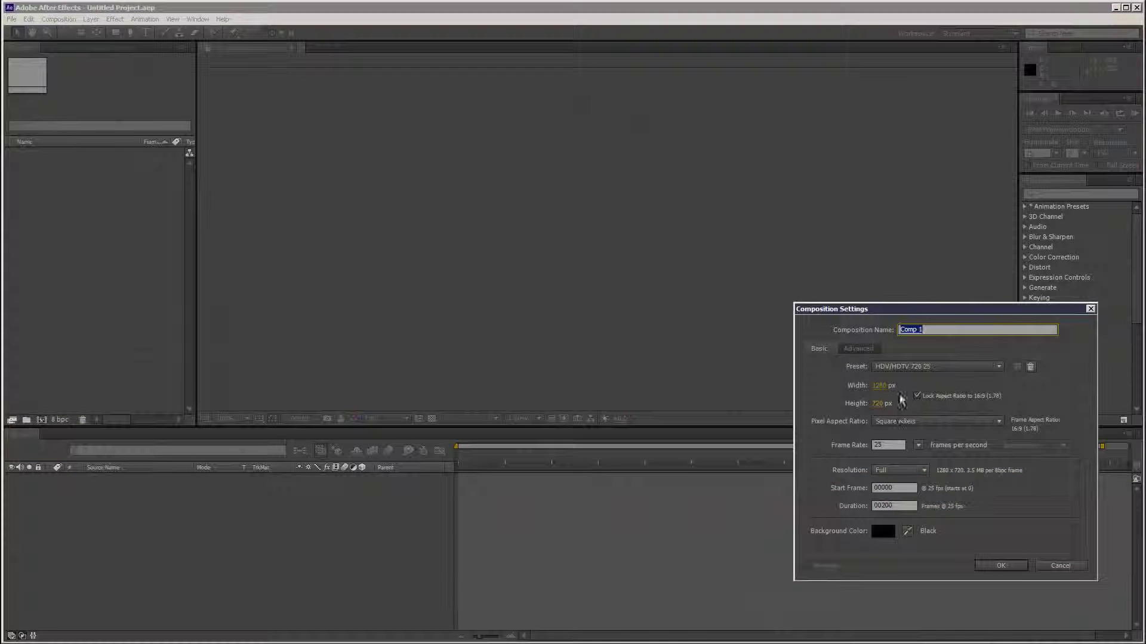
Step: Create the HDV/HDTV 720 25 composition with a 200-frame duration and add a Deep Royal Blue solid layer
click(993, 565)
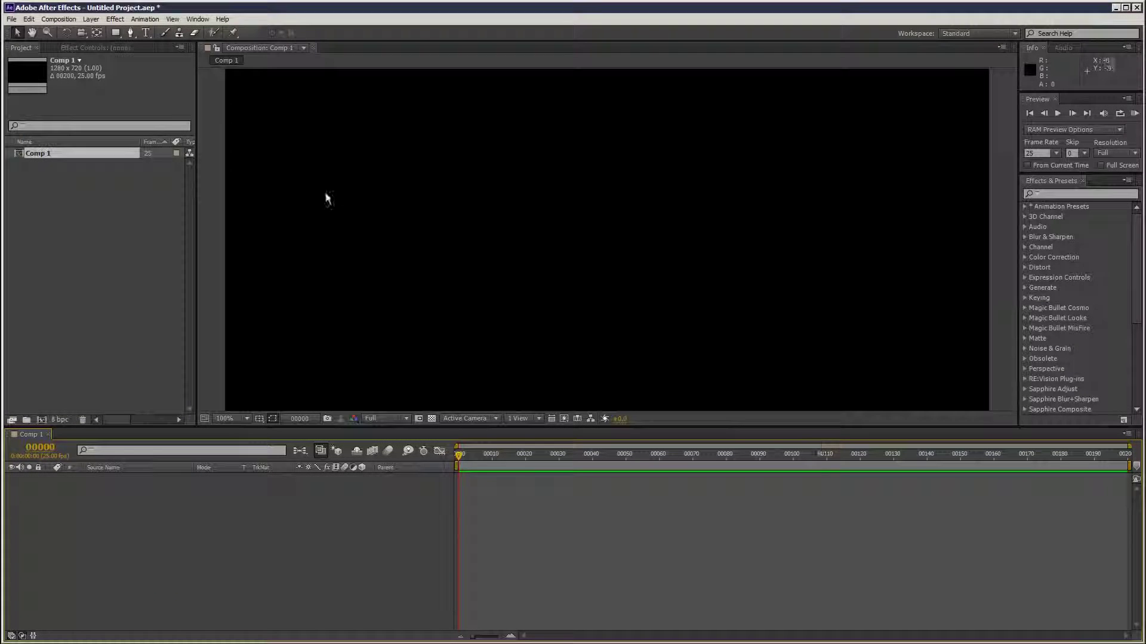
click(91, 19)
mouse_move(149, 31)
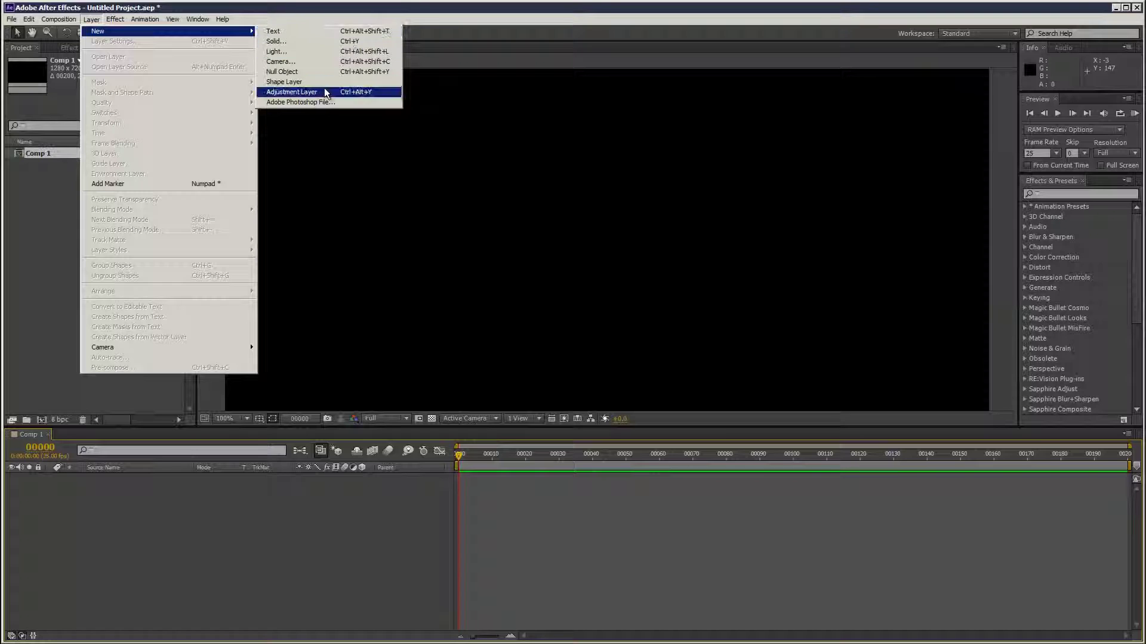
click(303, 42)
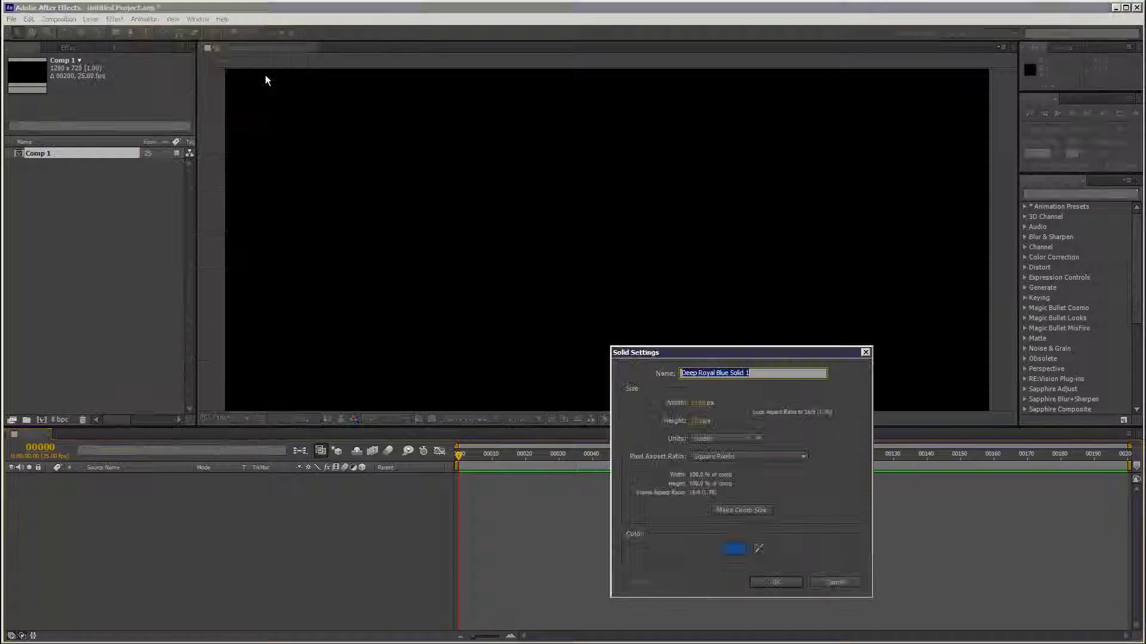
click(785, 584)
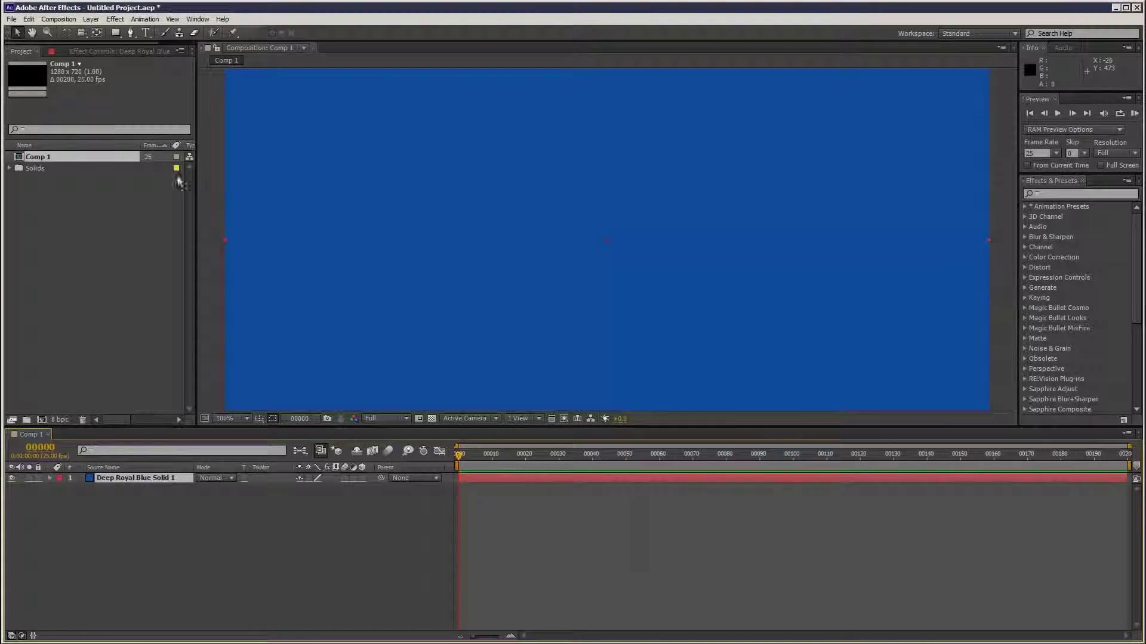
Step: Apply the CC Particle Systems II simulation effect to the blue solid
click(115, 19)
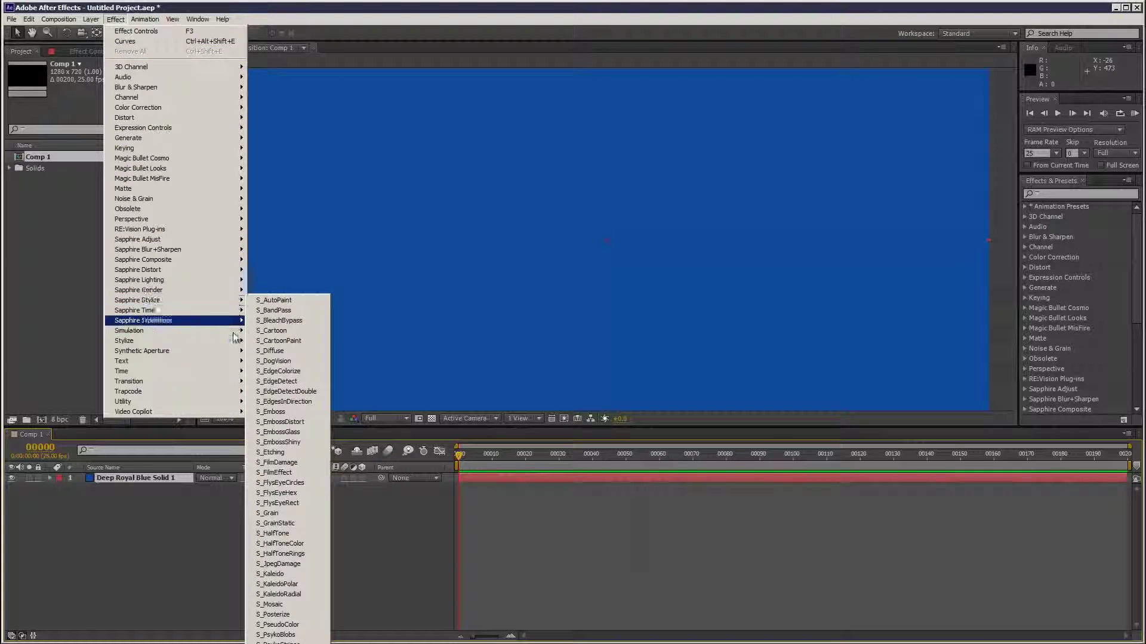
mouse_move(227, 331)
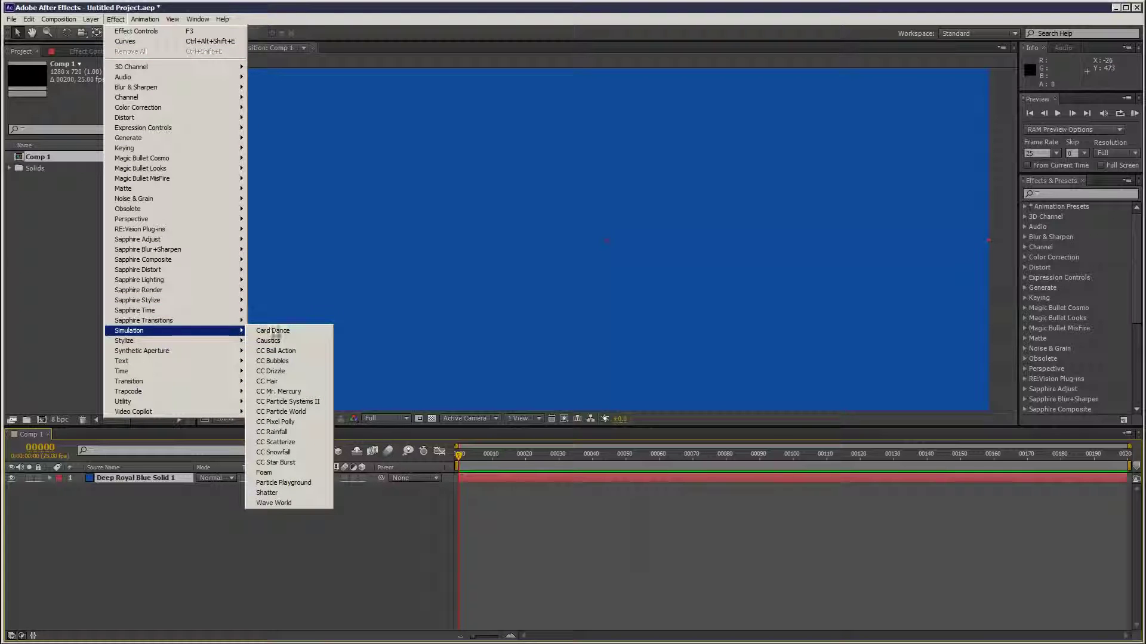
click(314, 403)
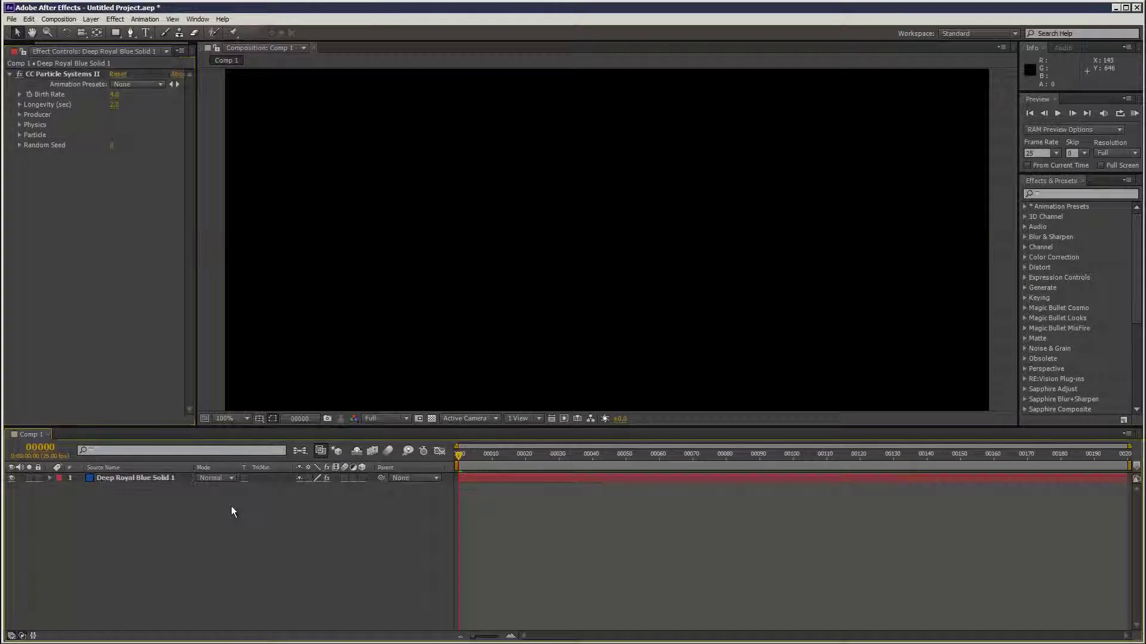
Step: Add a null object and move its anchor point to the centre of its square
click(91, 19)
mouse_move(98, 31)
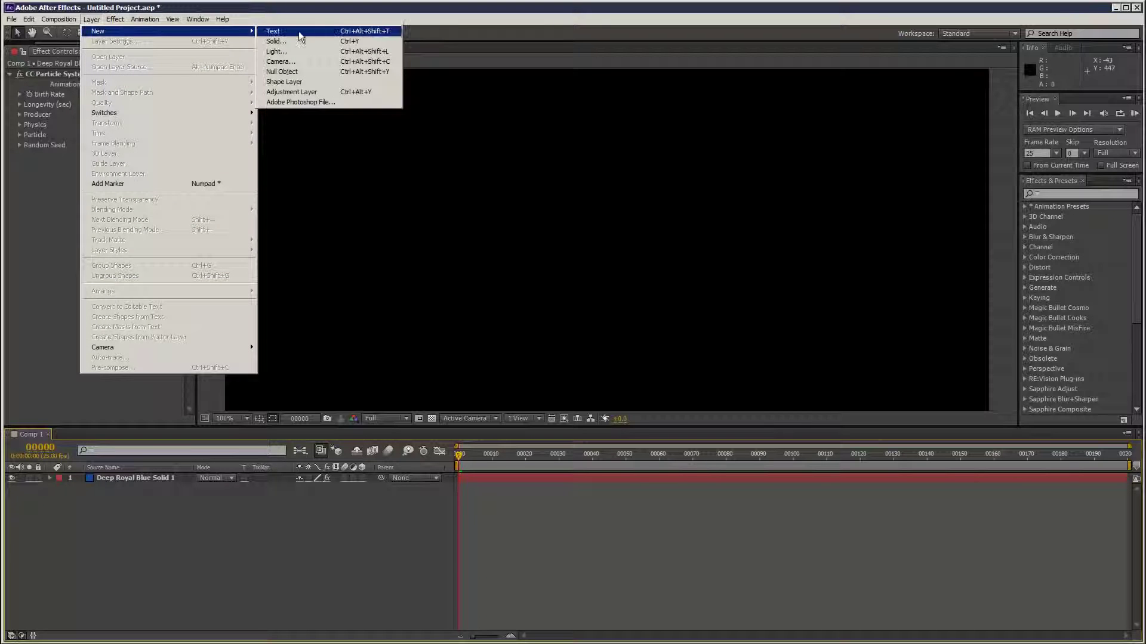
click(297, 72)
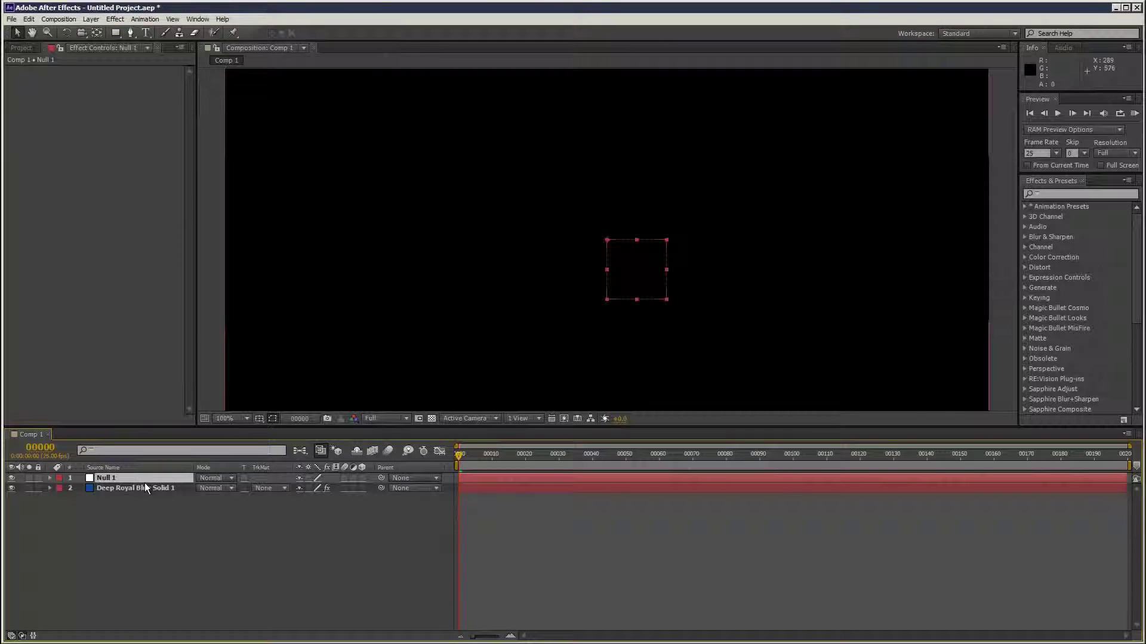
key(y)
drag(617, 255, 636, 271)
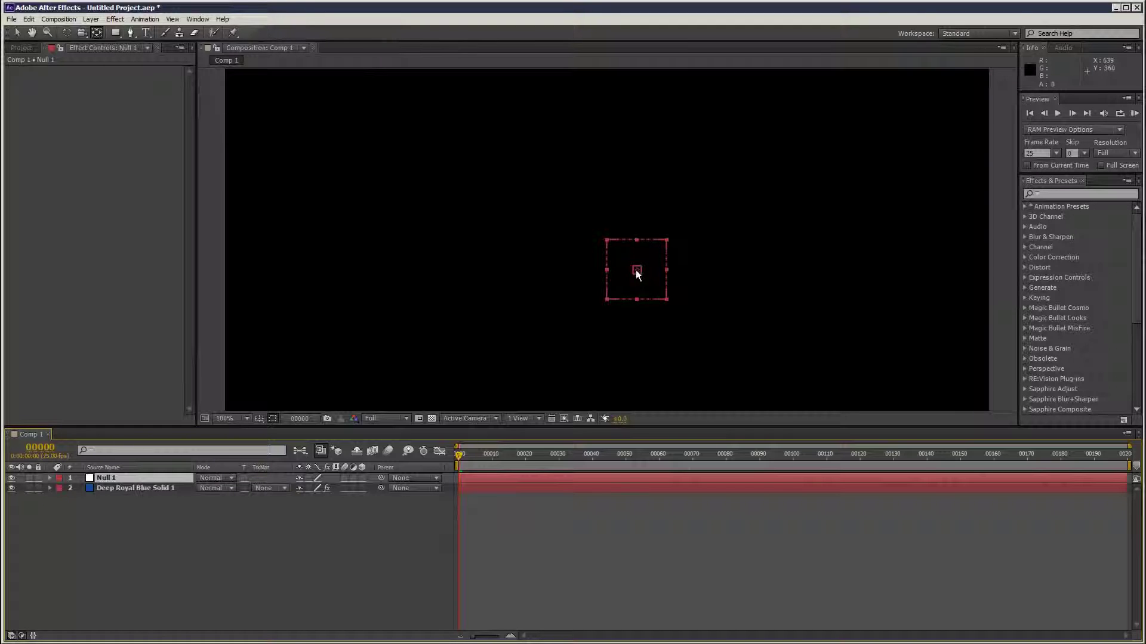
key(v)
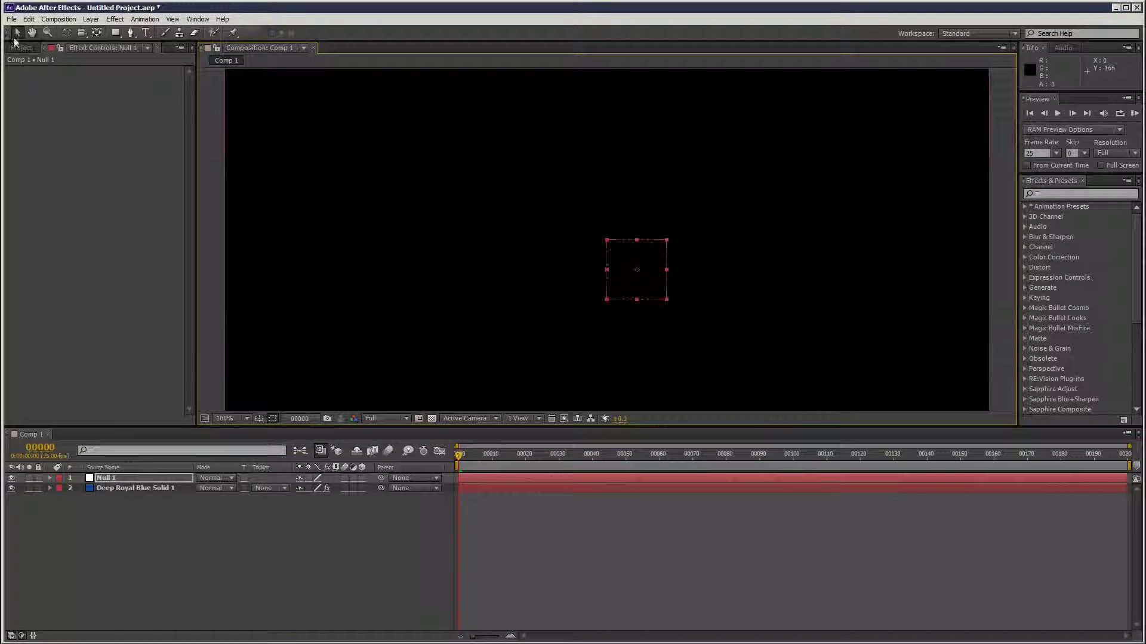
Step: Rename the blue solid layer as part
click(150, 490)
key(Return)
text(par)
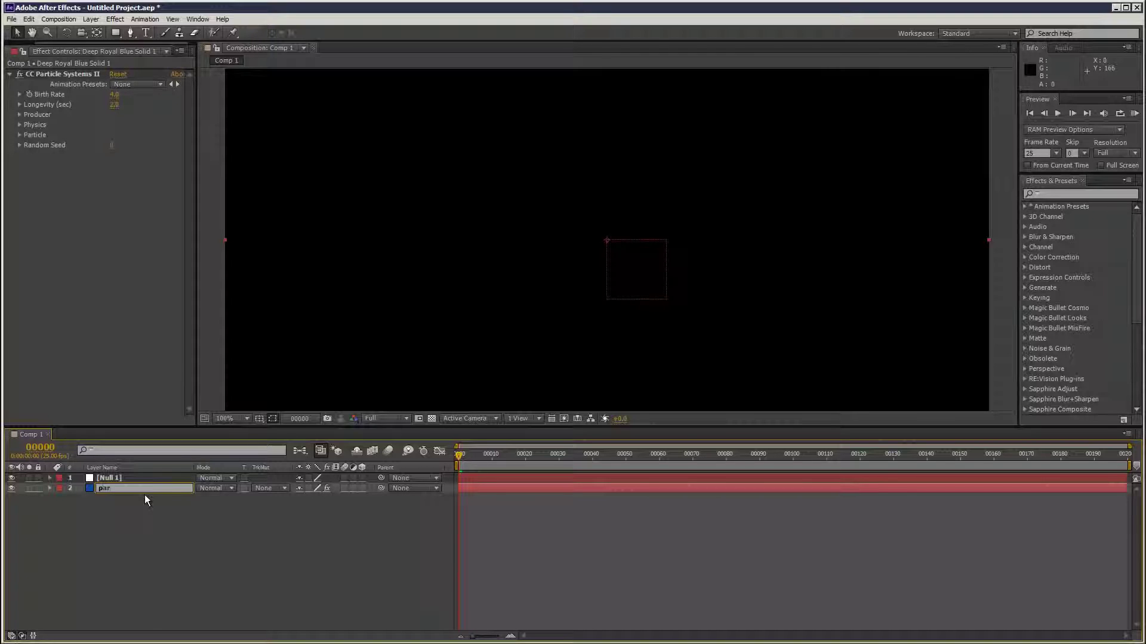
text(t)
key(Return)
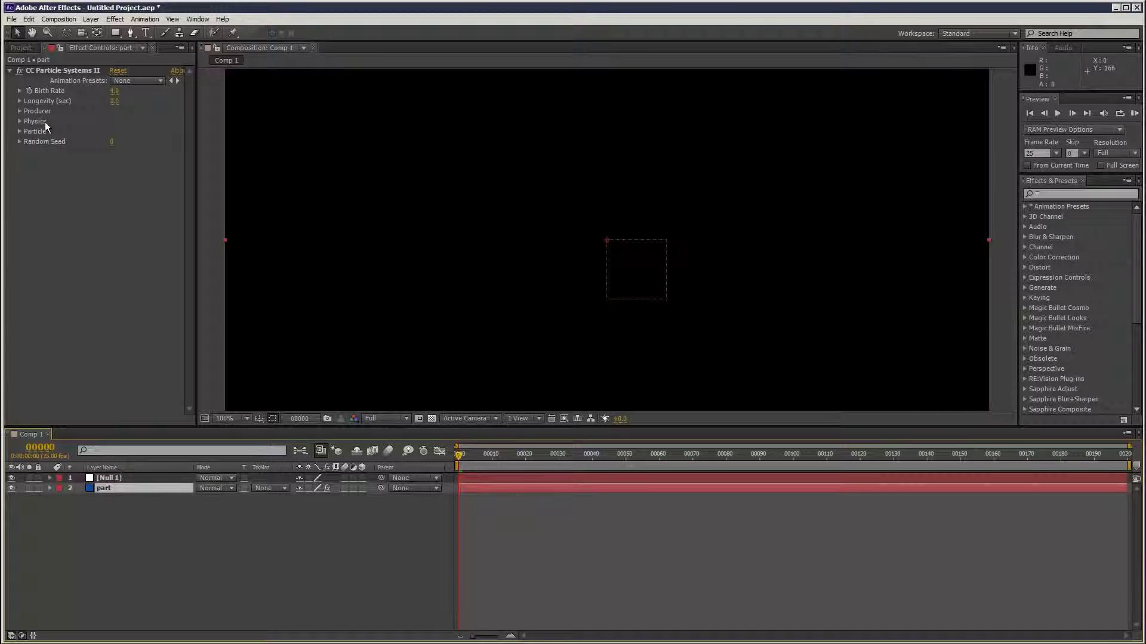
Step: Add an expression to the particle effect's Producer Position on the part layer and try to link it to the Null 1 layer
click(17, 113)
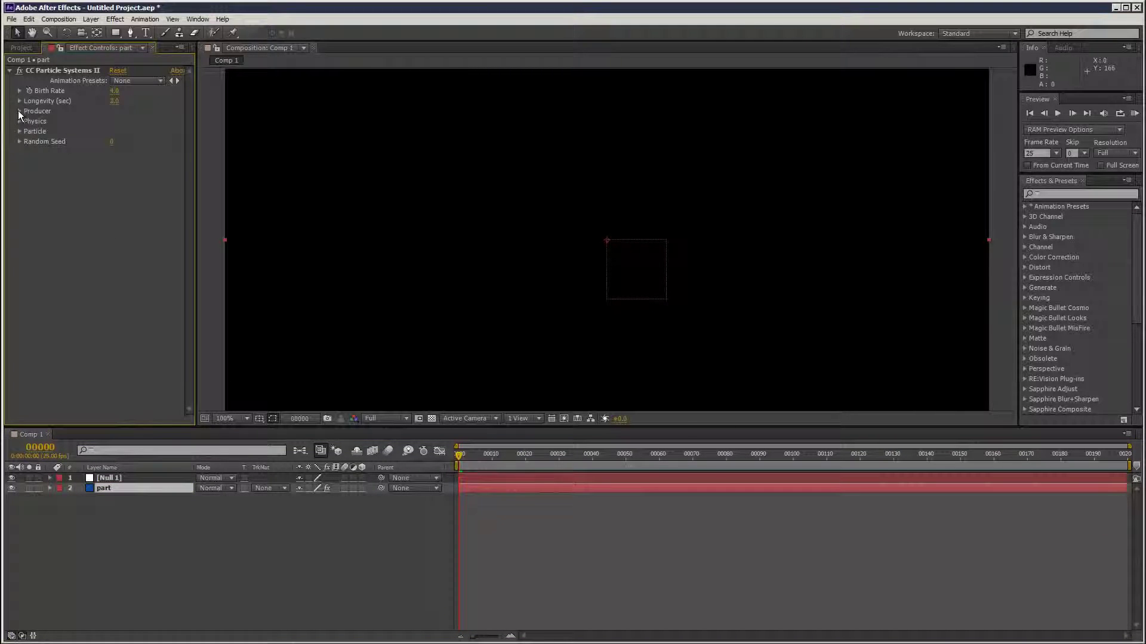
click(19, 112)
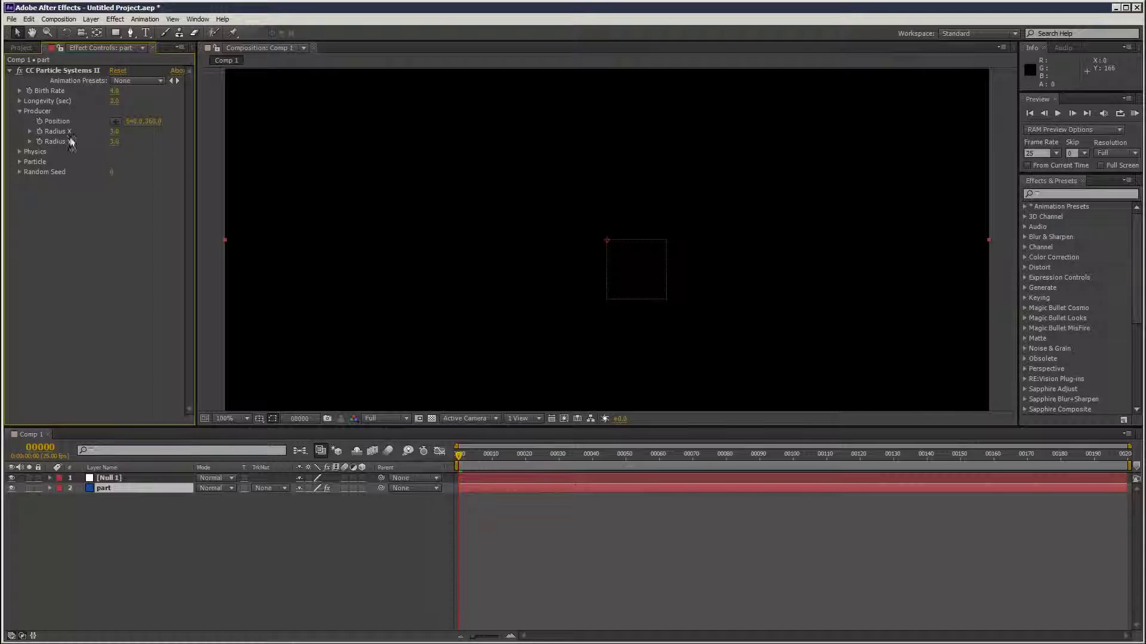
click(166, 477)
click(166, 488)
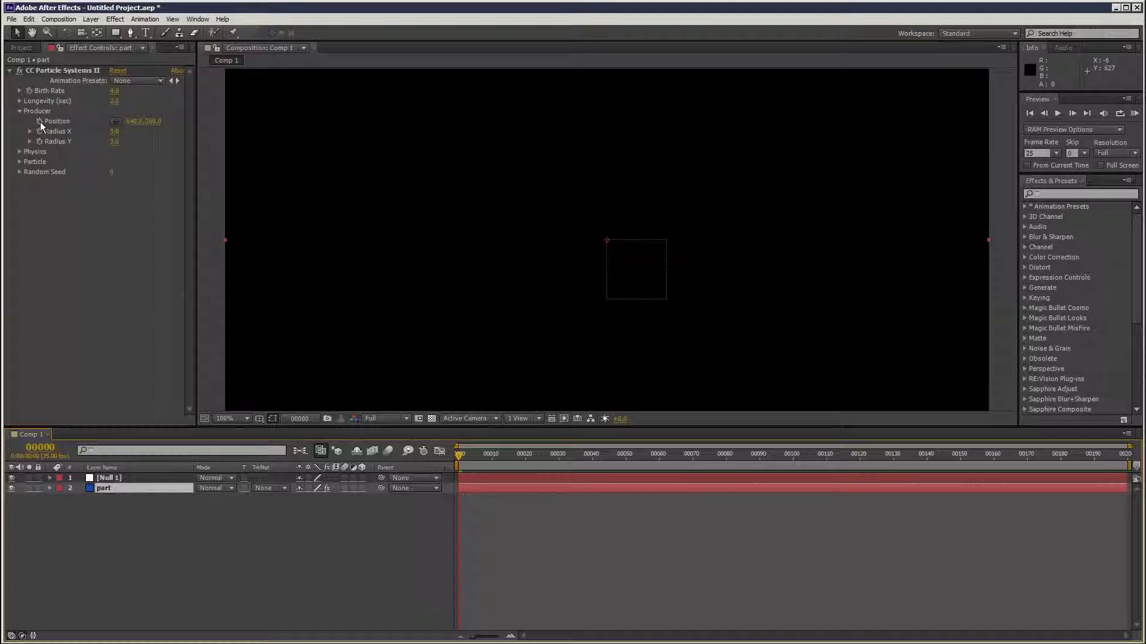
alt+click(39, 121)
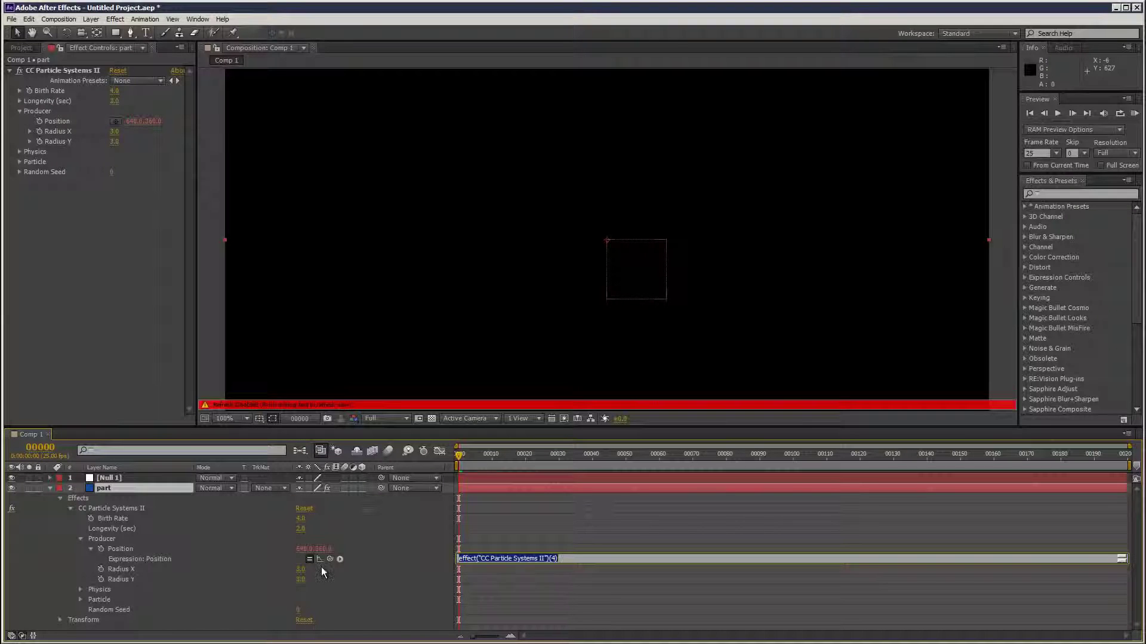
drag(330, 559, 147, 477)
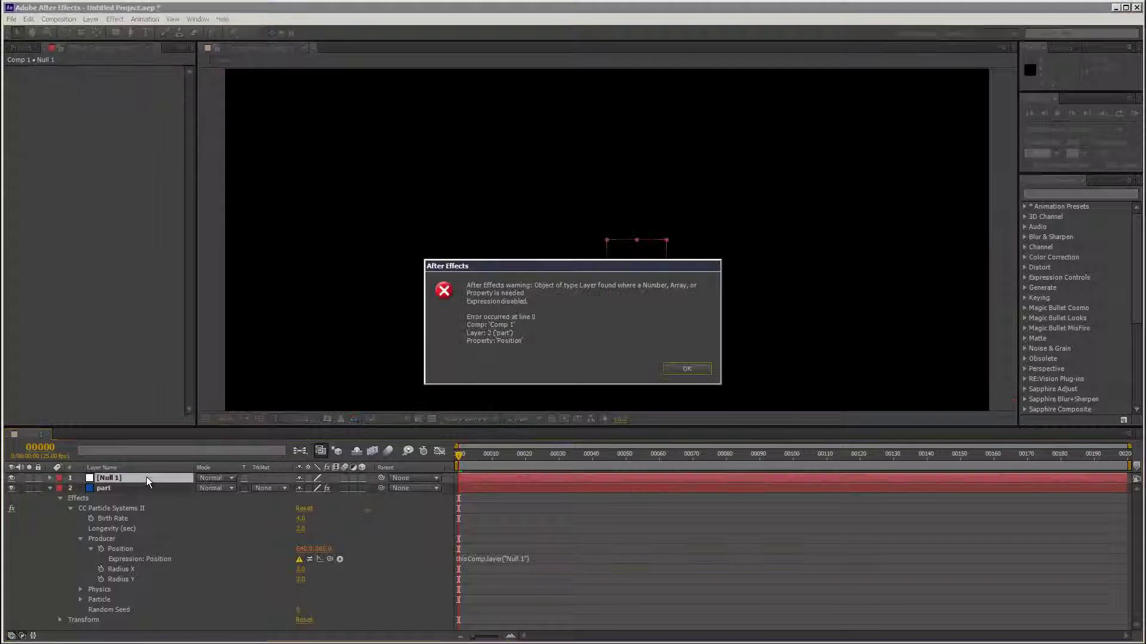
click(688, 369)
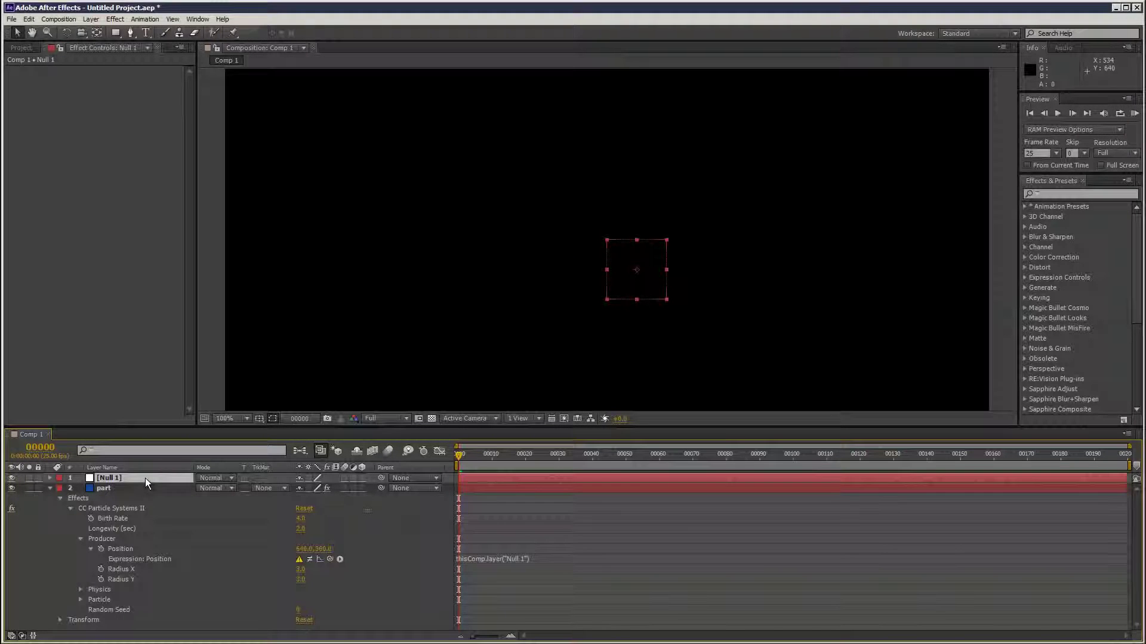
Step: Link the Producer Position expression to Null 1's Position property and collapse both layers
key(p)
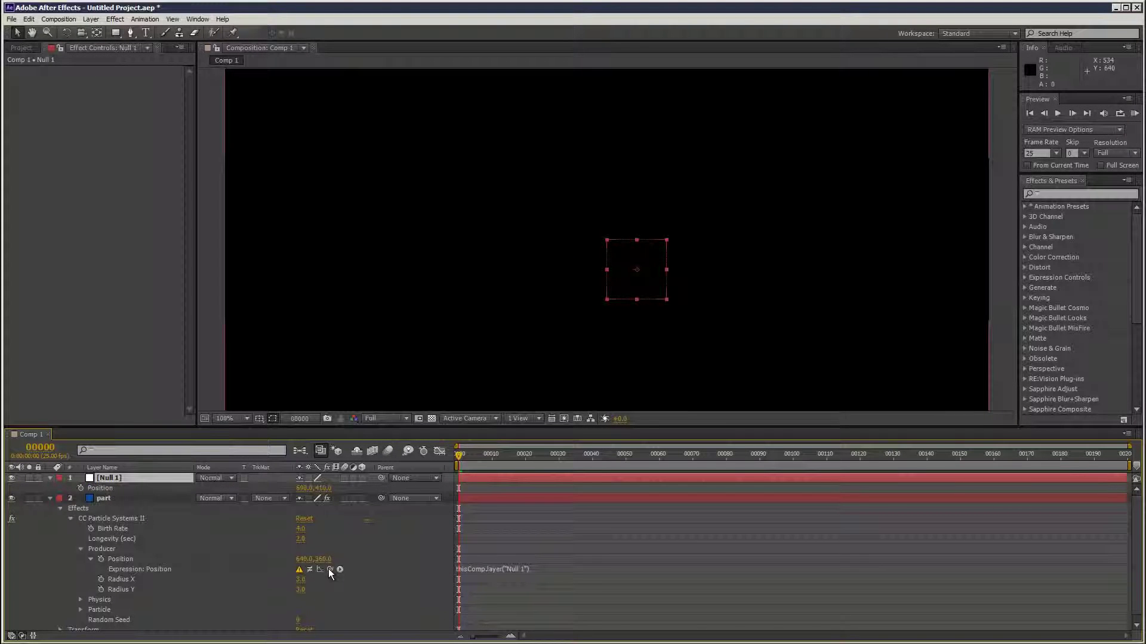
drag(330, 569, 110, 488)
click(658, 541)
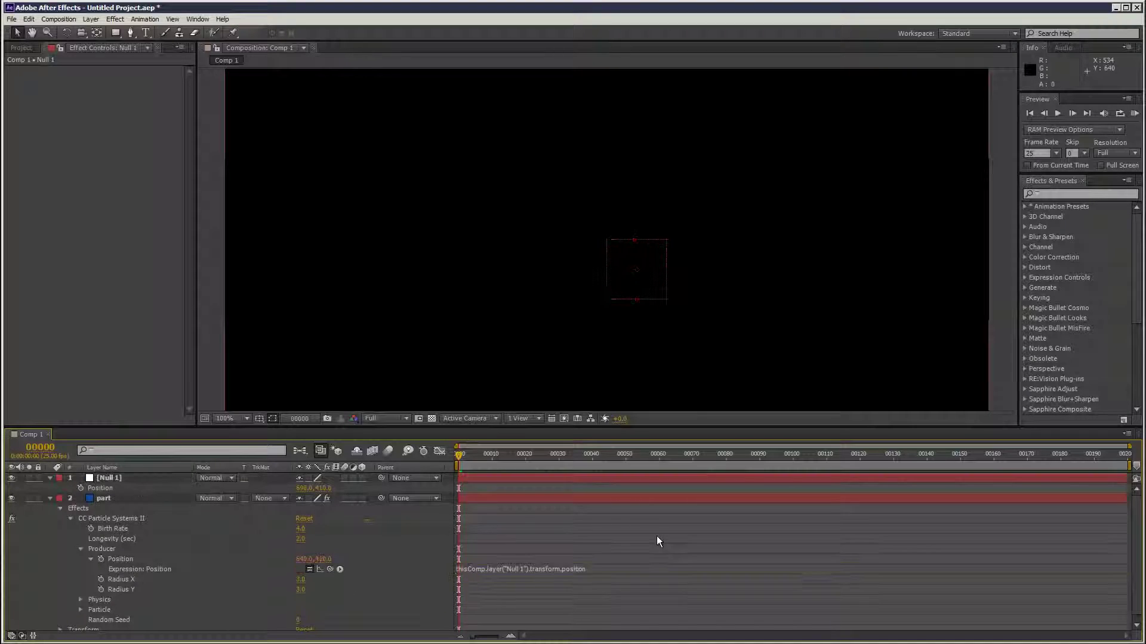
click(49, 478)
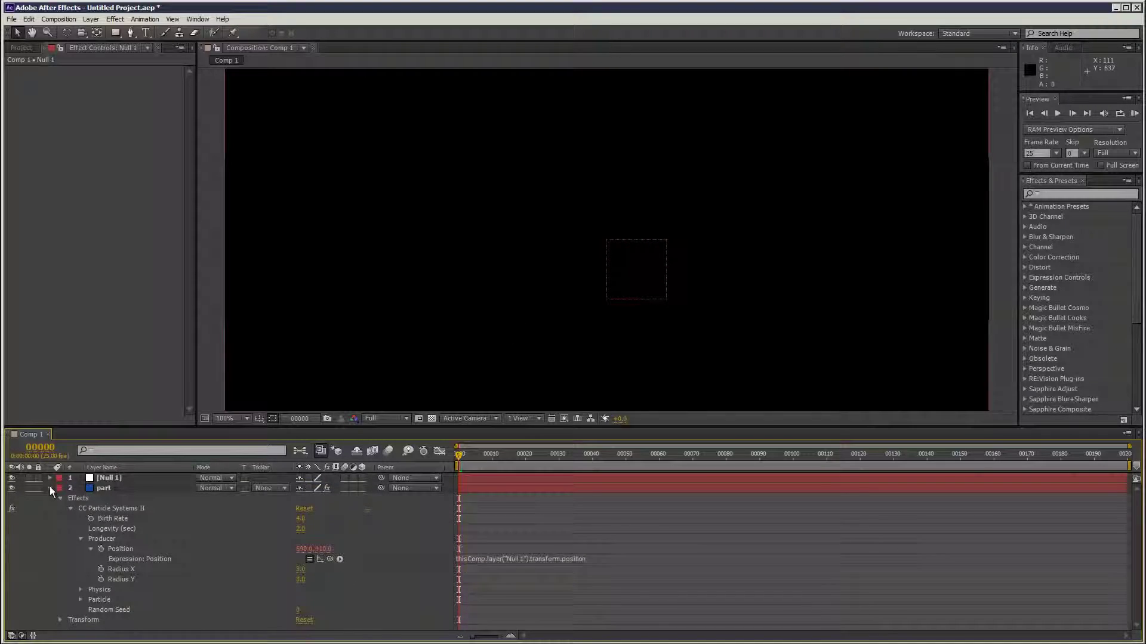
click(49, 488)
Step: Show the particles at frame 61, move Null 1 left of the frame's centre, and return to frame 0
drag(474, 459, 662, 455)
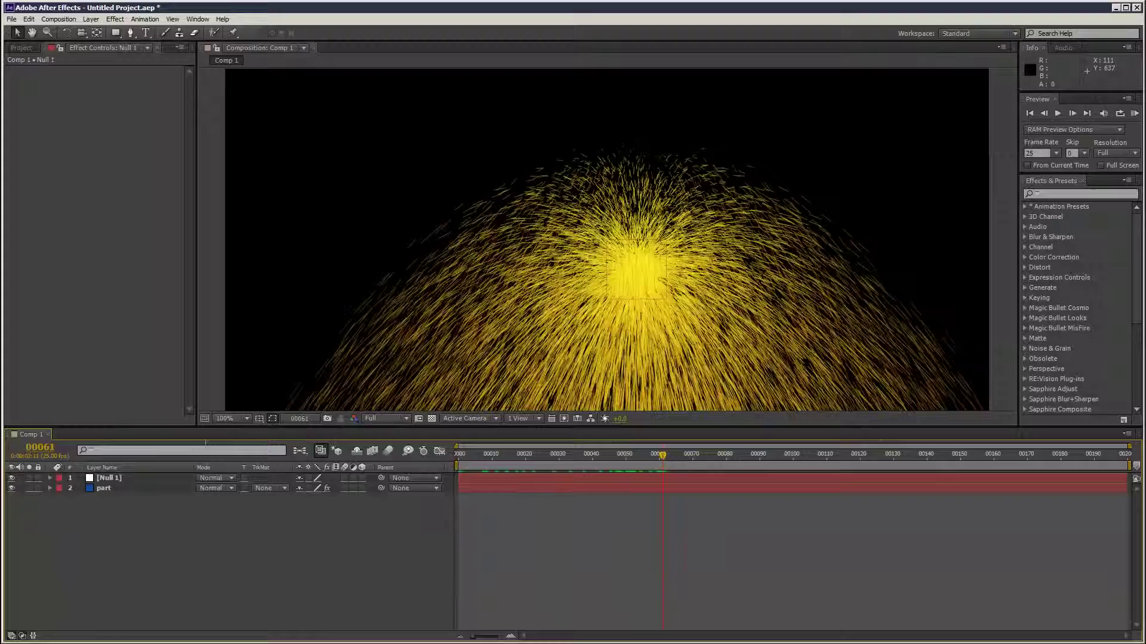
click(125, 478)
key(shift+Left)
key(shift+Left)
key(shift+Left)
key(shift+Left)
key(shift+Left)
key(shift+Left)
key(shift+Left)
key(shift+Left)
key(shift+Left)
key(shift+Left)
key(shift+Left)
key(shift+Left)
key(shift+Left)
key(shift+Left)
key(shift+Left)
key(shift+Left)
key(shift+Left)
key(shift+Left)
key(shift+Left)
key(shift+Left)
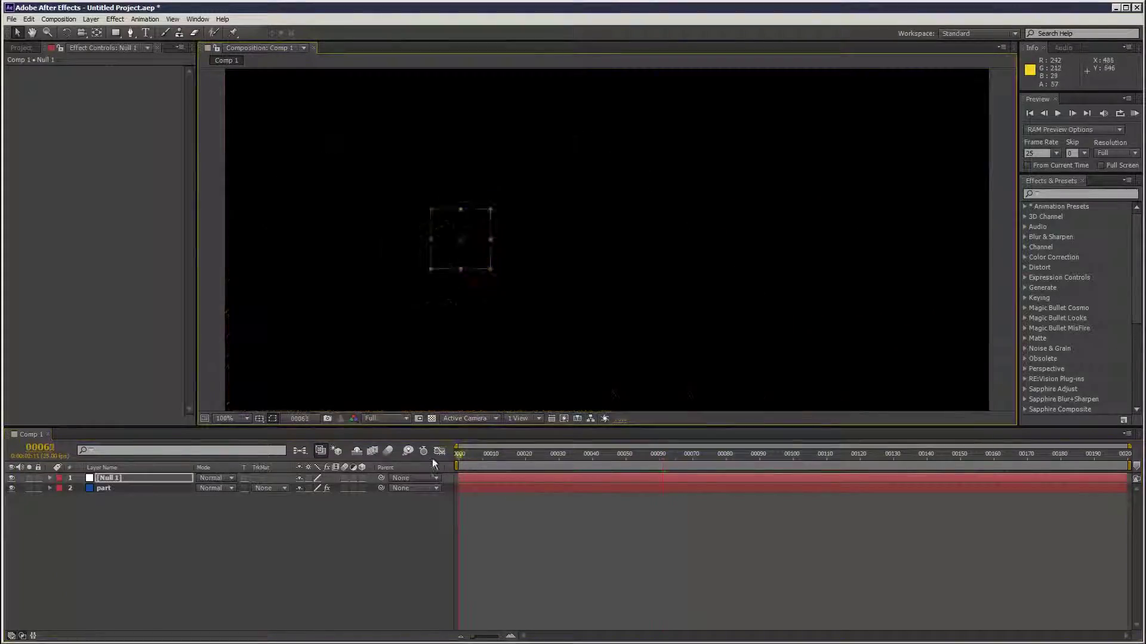
mouse_move(458, 460)
mouse_down()
mouse_move(1098, 462)
mouse_move(458, 459)
mouse_up()
Step: Add the expression wiggle(1,300); to Null 1's Position and run a RAM preview of the animation
click(140, 488)
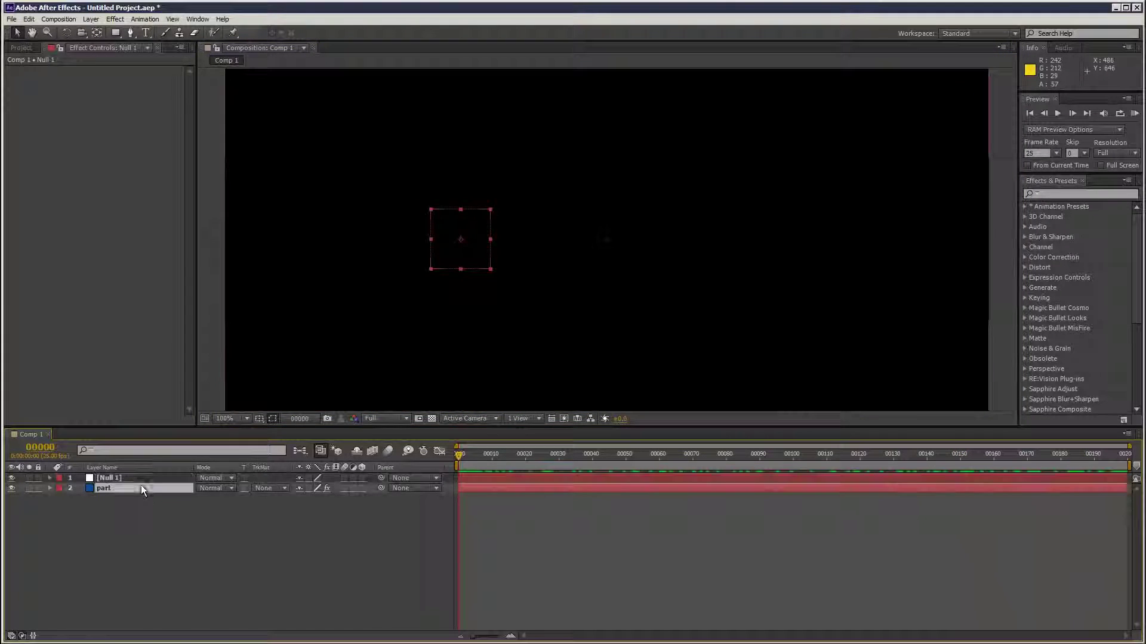
click(140, 478)
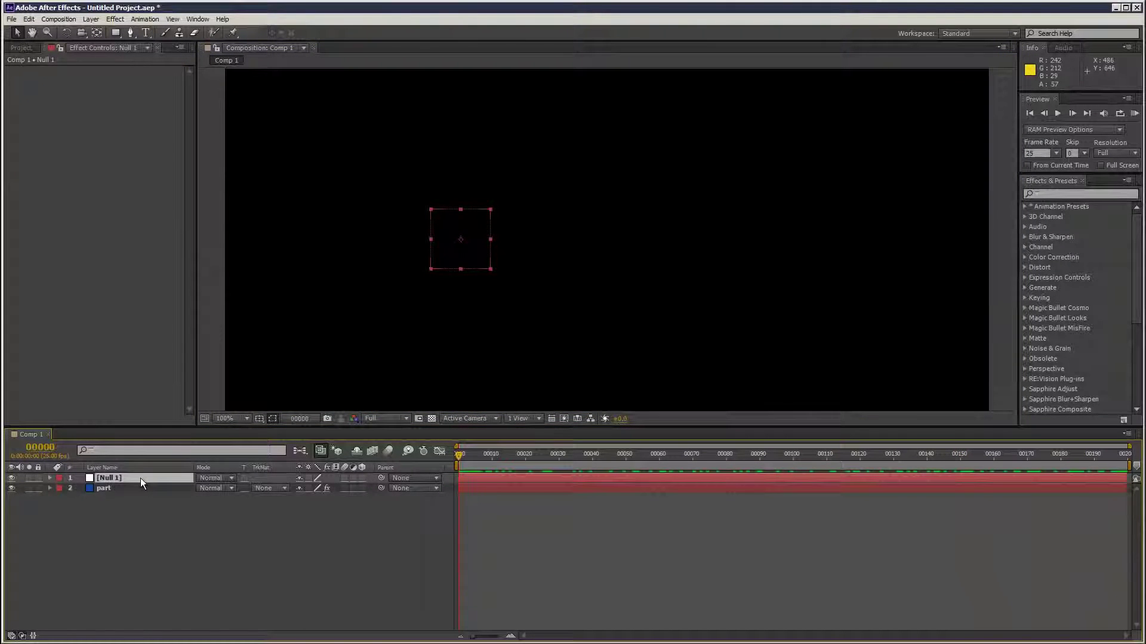
key(p)
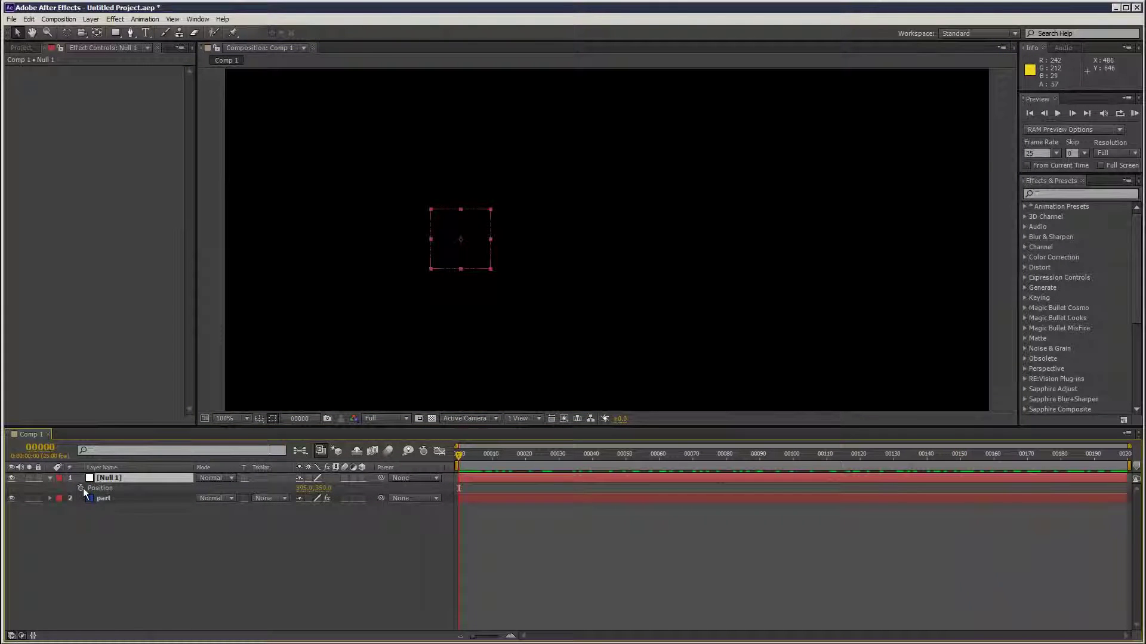
alt+click(81, 488)
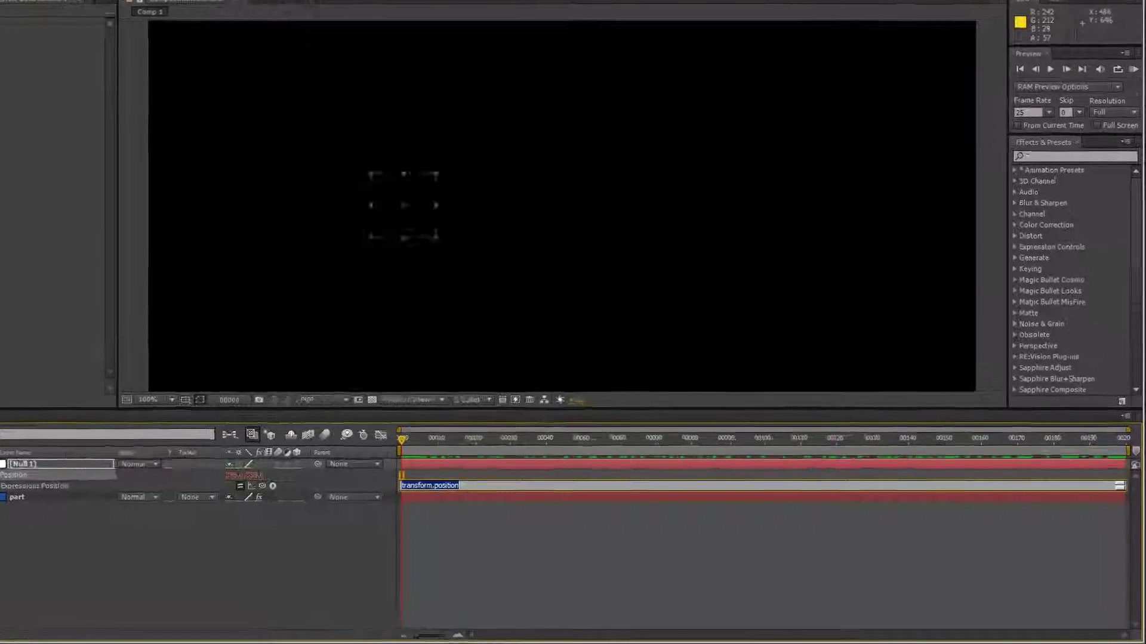
text(wiggle(1,300);)
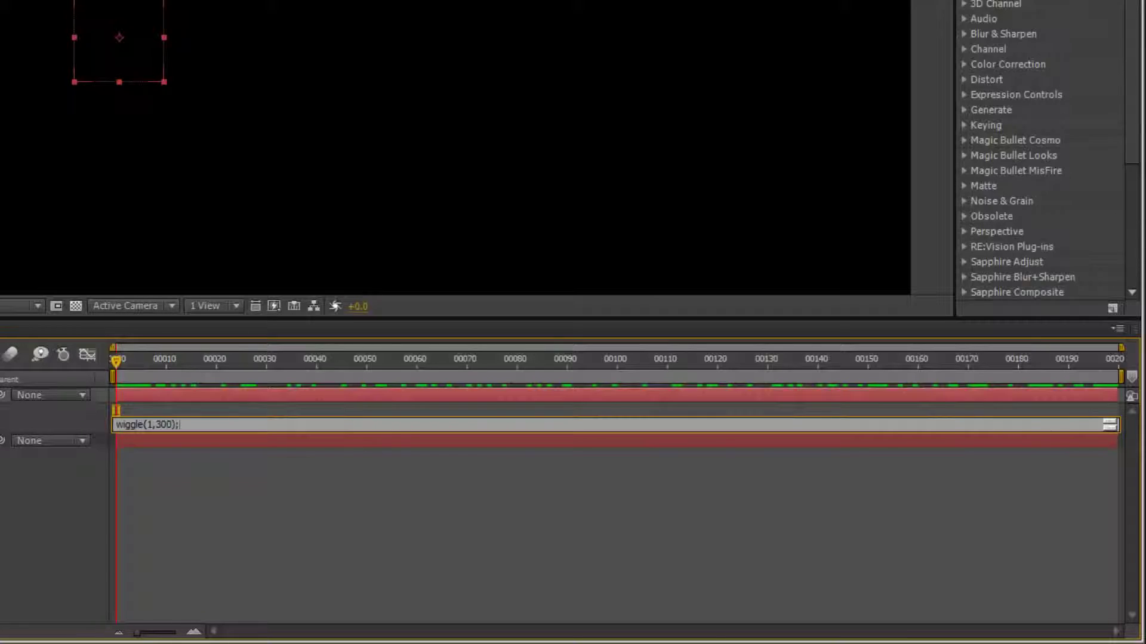
click(417, 582)
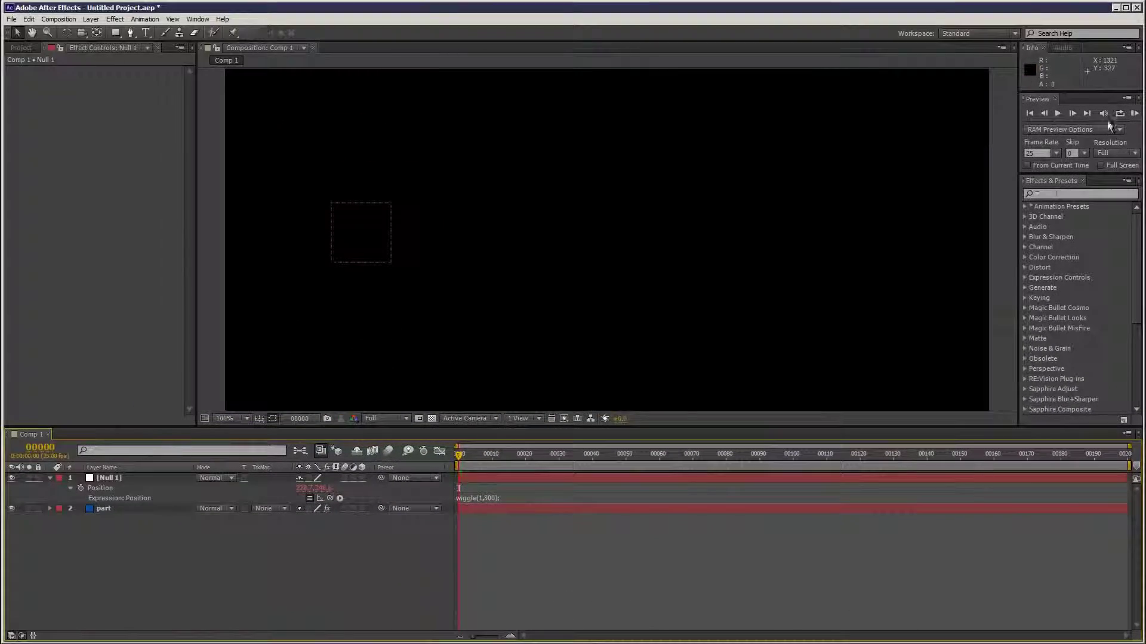
click(1134, 113)
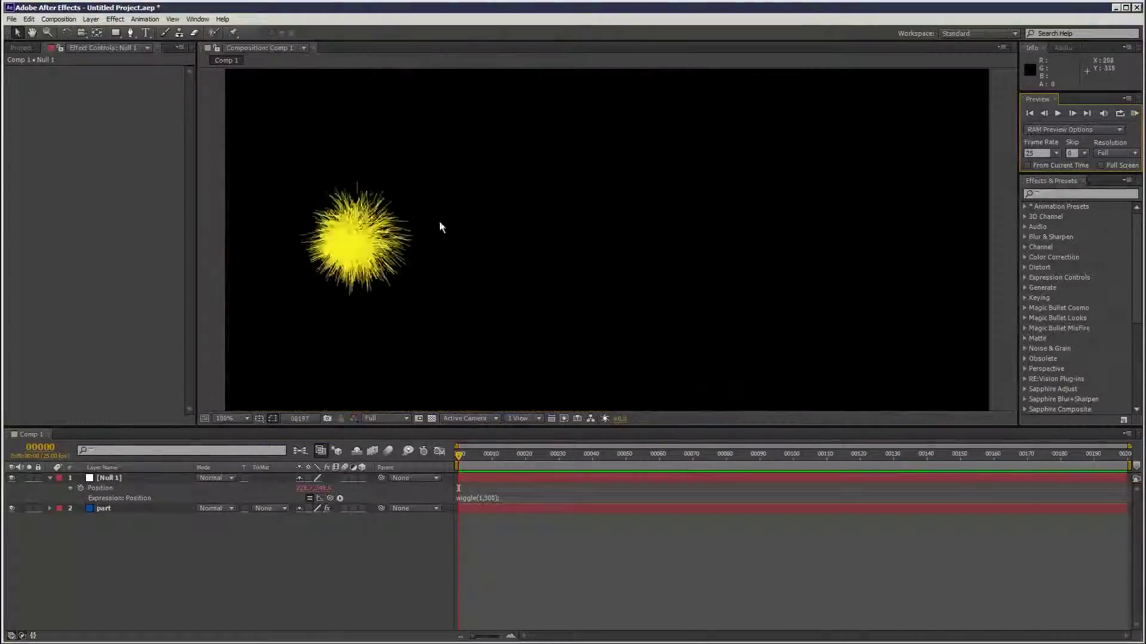
Step: Go to frame 44 and set the part layer's Producer Radius X and Radius Y to 1
click(134, 506)
click(134, 507)
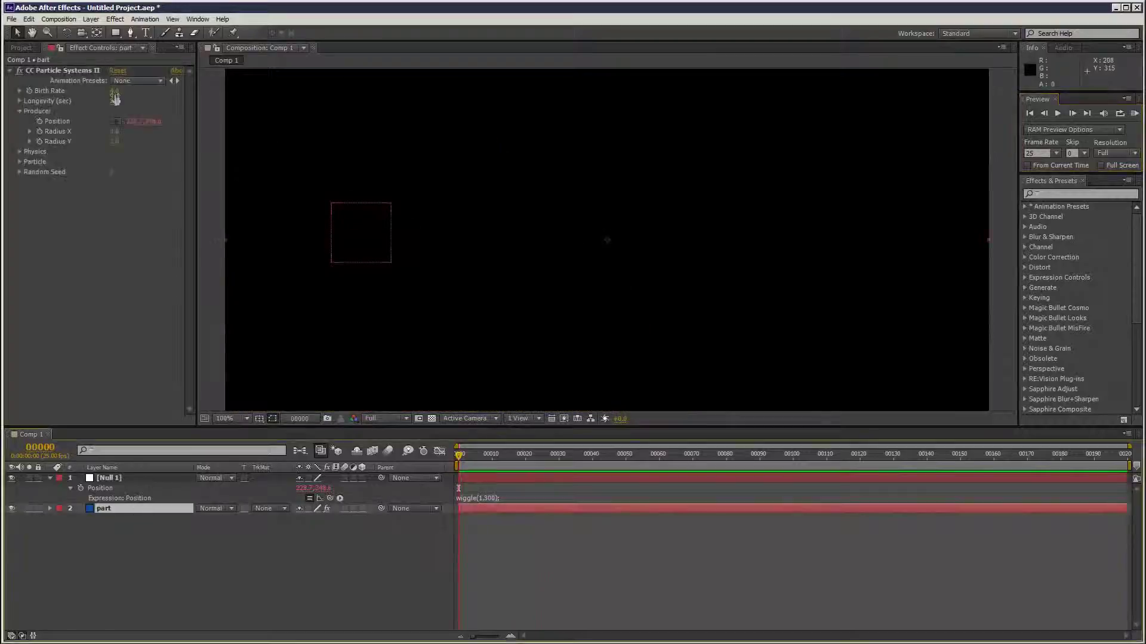
drag(530, 472, 608, 472)
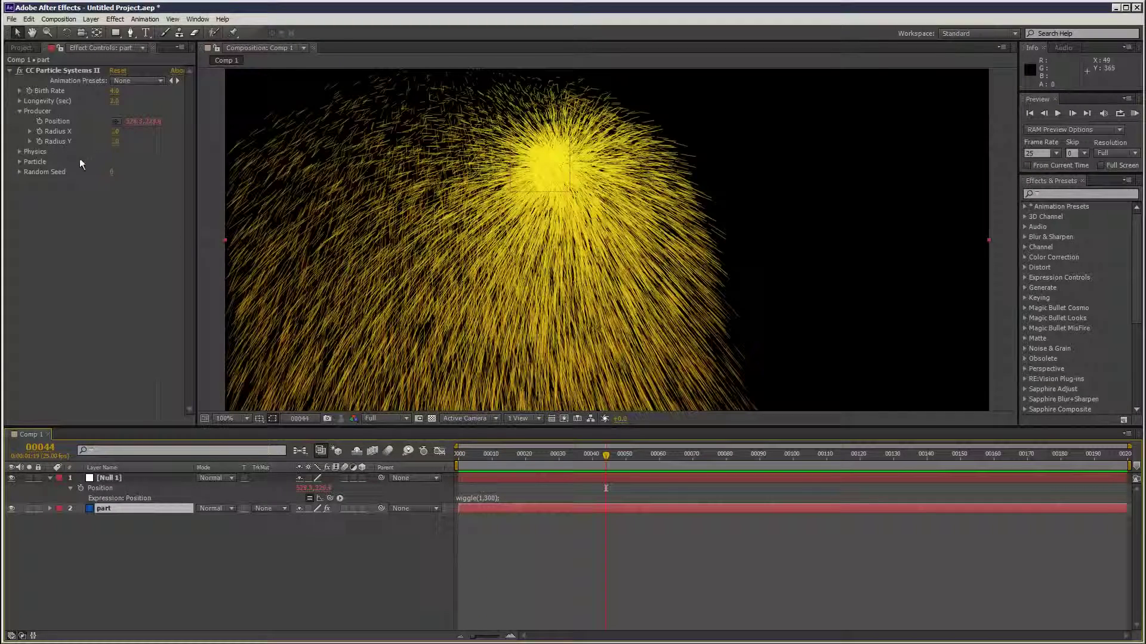
click(115, 131)
text(1)
key(Return)
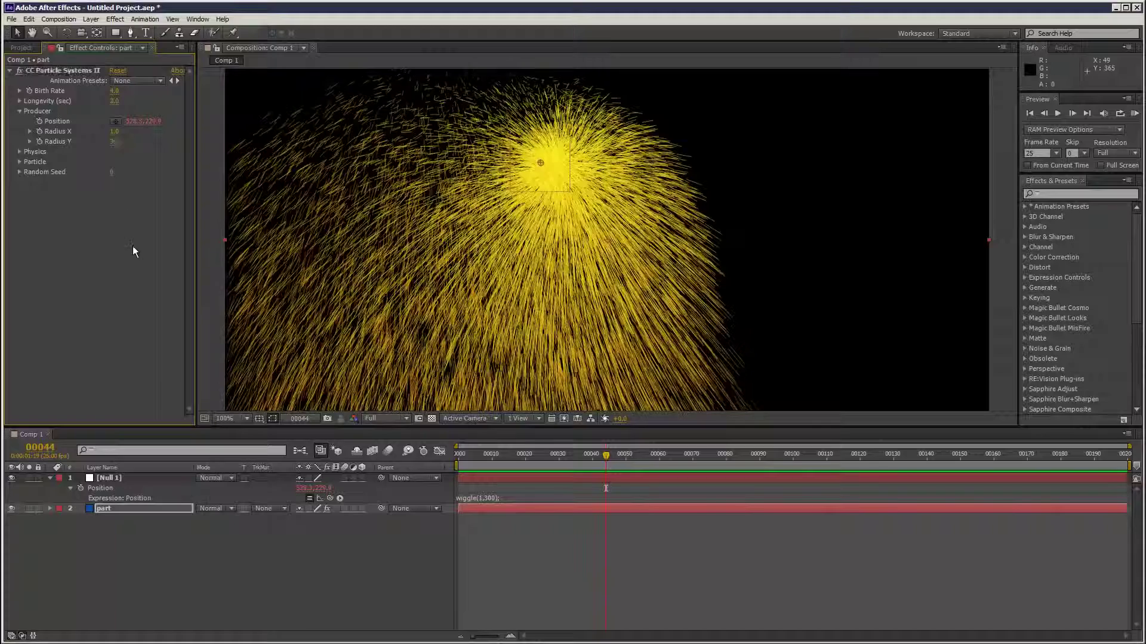
text(1)
key(Return)
Step: Set the part layer's Physics Animation type to Direction Normalized, comparing it with the Direction type
click(20, 151)
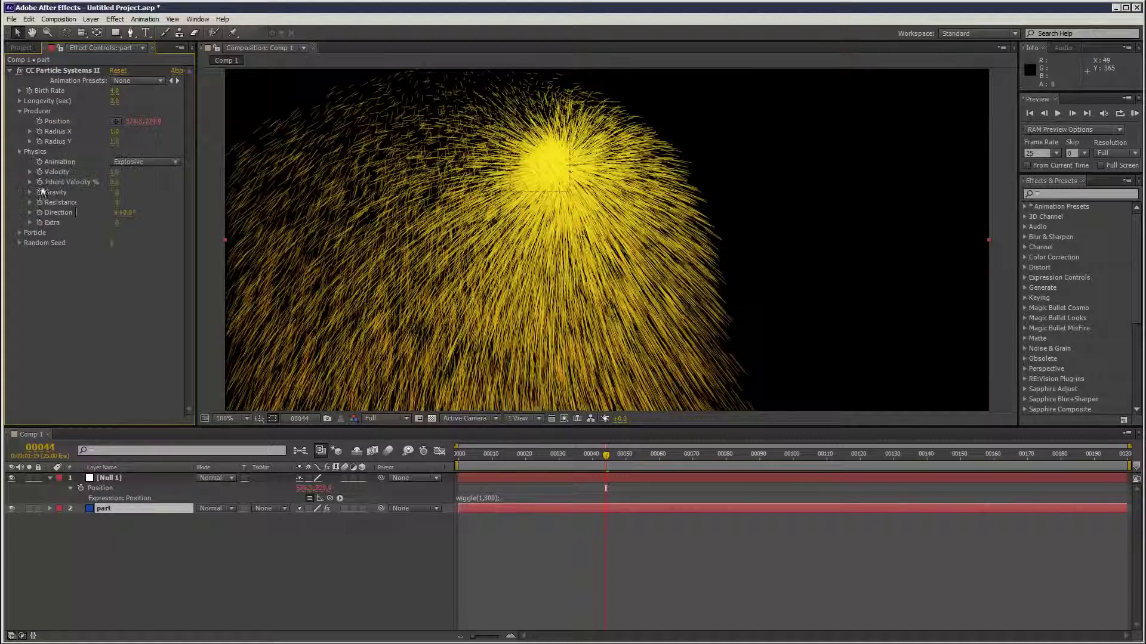
click(138, 162)
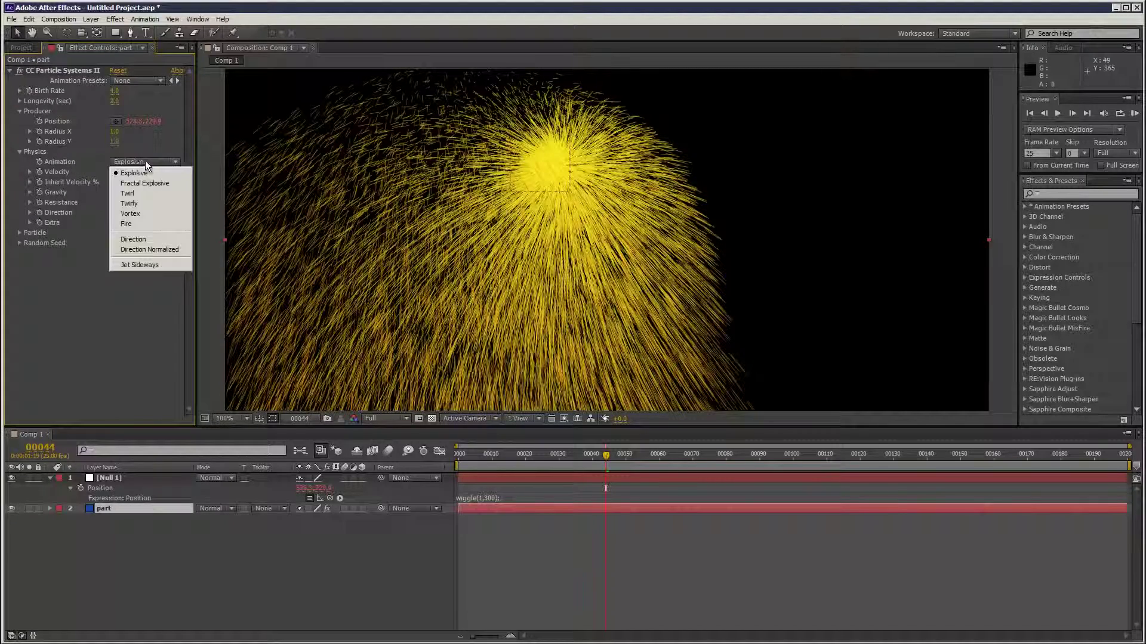
click(168, 249)
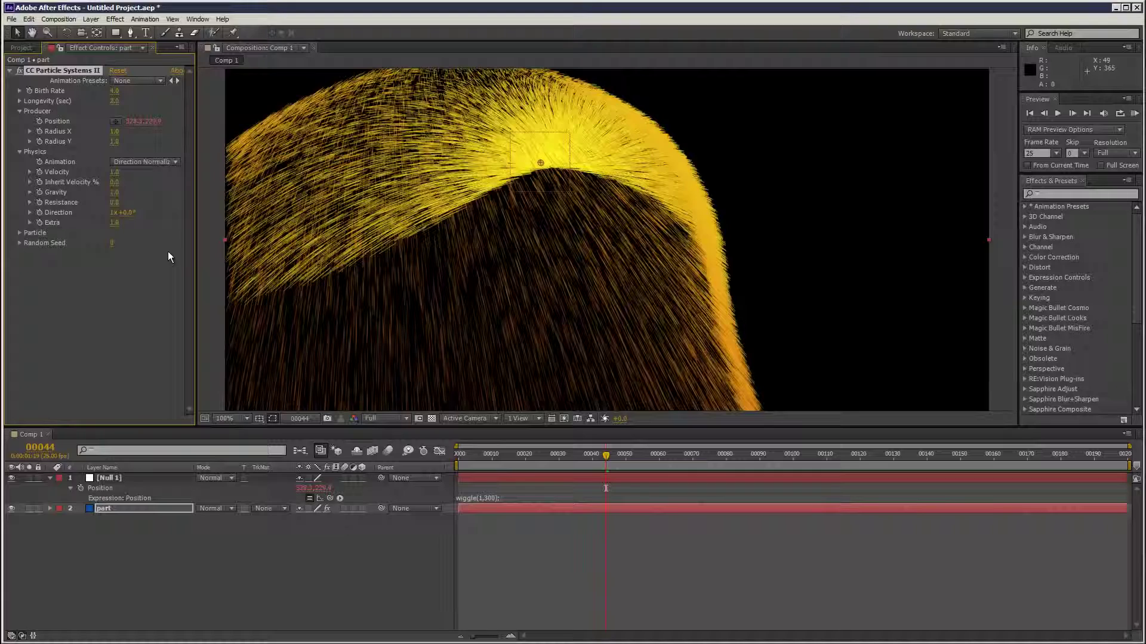
click(141, 162)
click(145, 173)
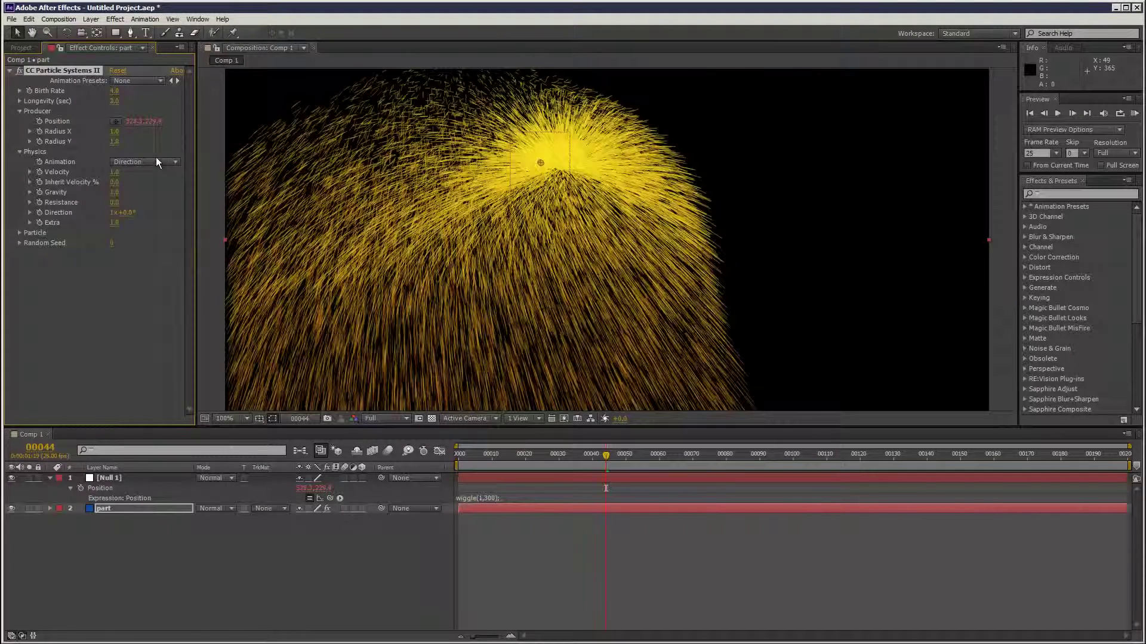
click(157, 162)
click(151, 251)
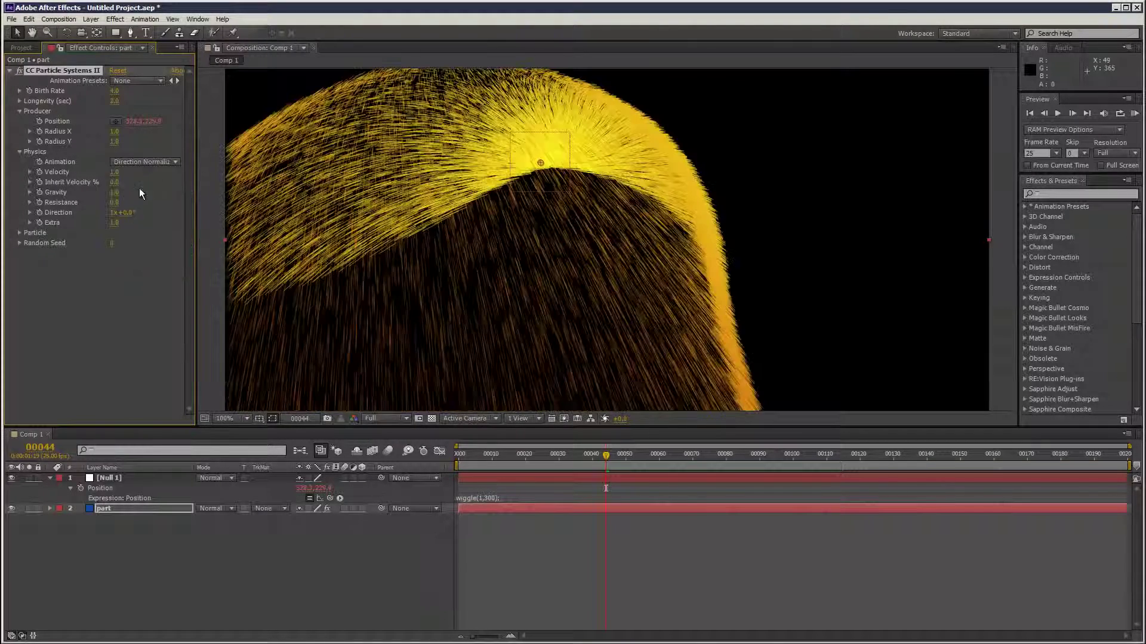
Step: Set the Physics Velocity to 0 and run a RAM preview of the animation
text(0)
key(Return)
click(1134, 113)
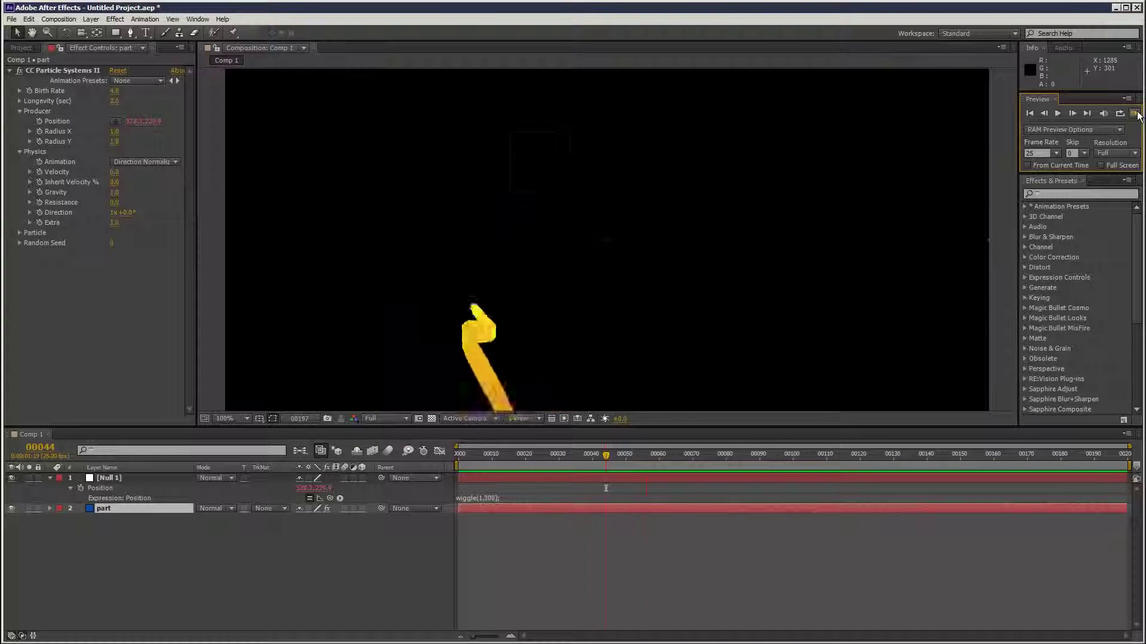
click(290, 154)
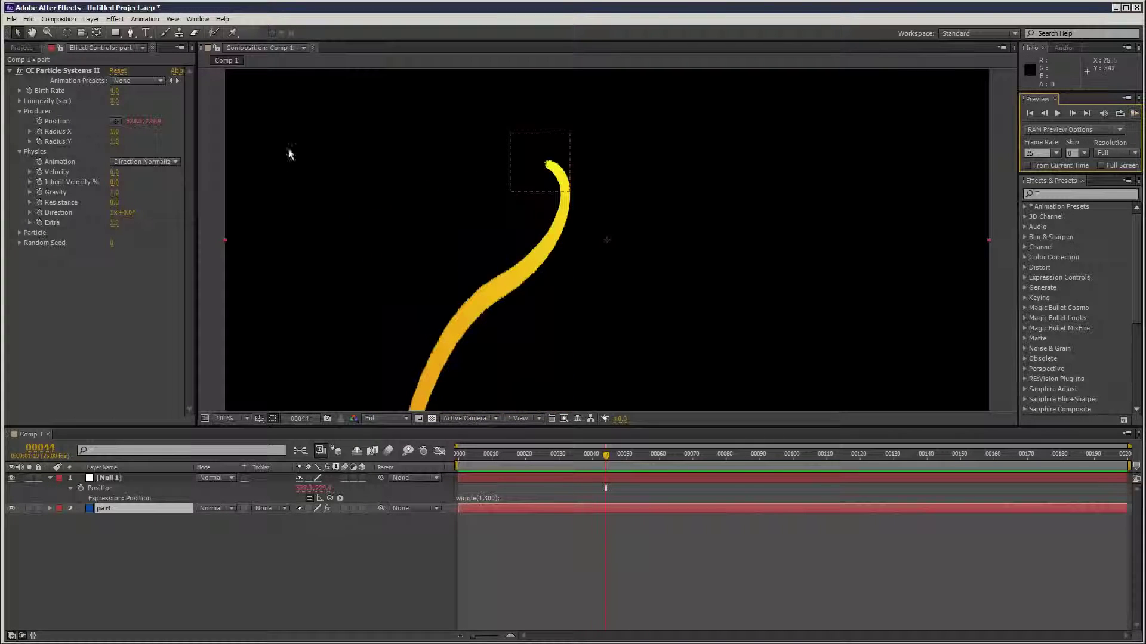
Step: Set the Physics Direction, Gravity and Extra values to 0 and preview the animation in RAM
click(114, 218)
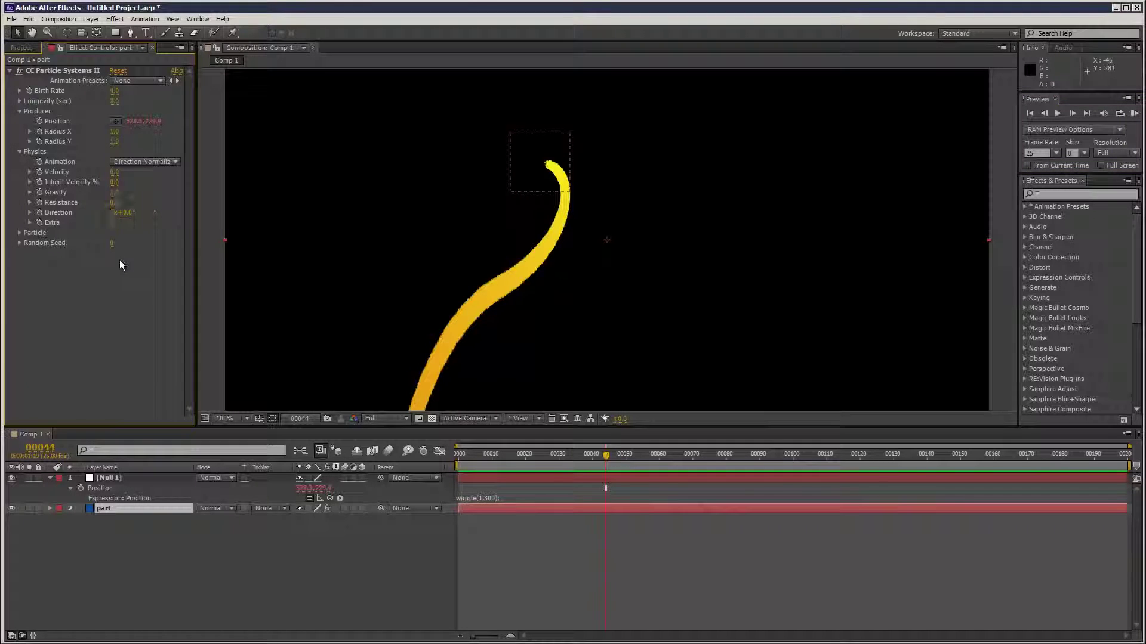
click(115, 224)
click(114, 192)
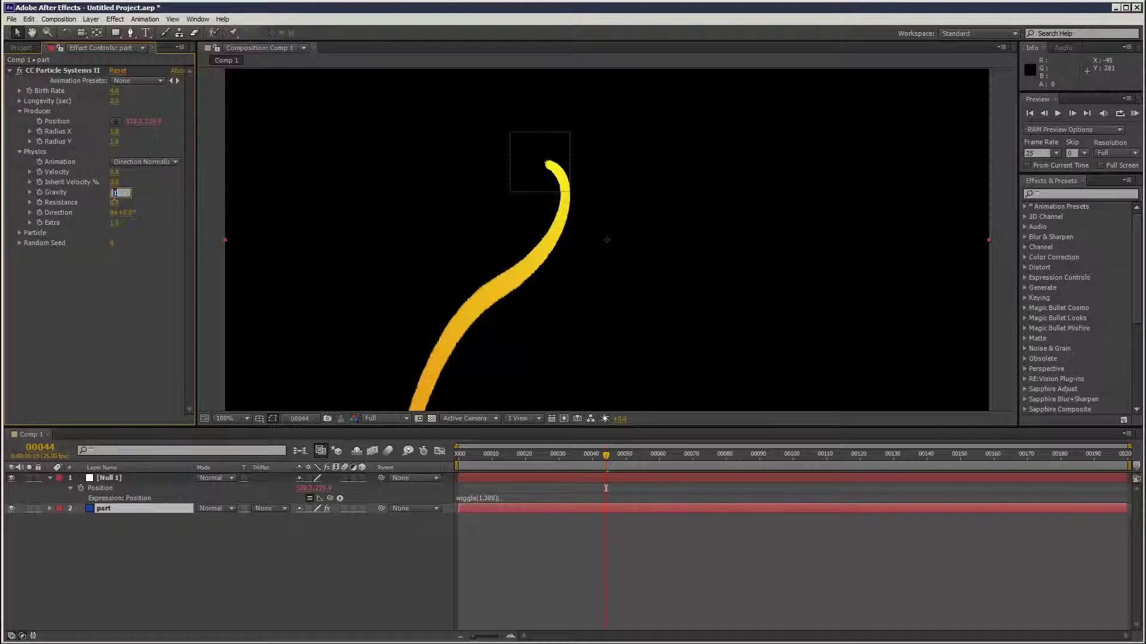
text(0)
key(Return)
click(114, 224)
text(0)
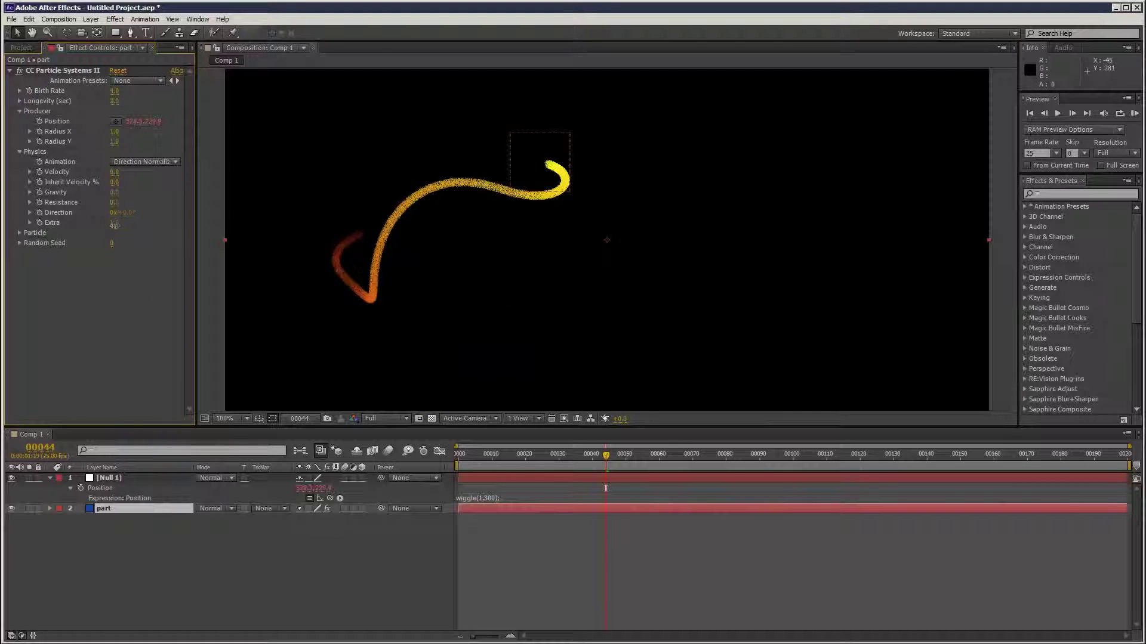
key(Return)
click(1135, 113)
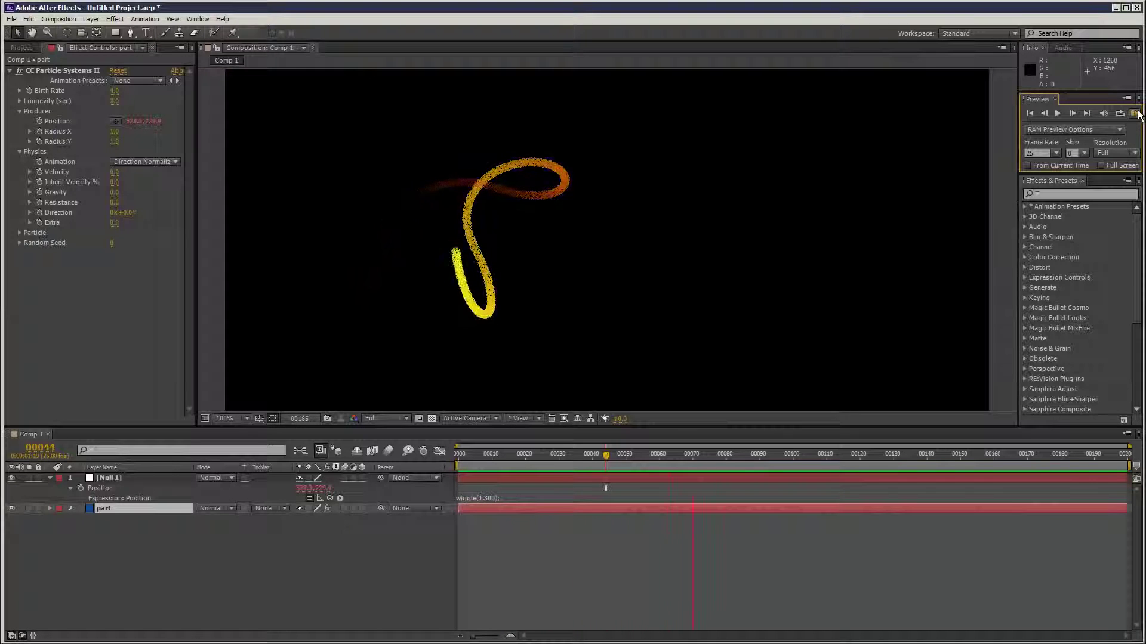
Step: Set the Physics Gravity and Extra to 0.1, then play and stop a RAM preview
click(114, 193)
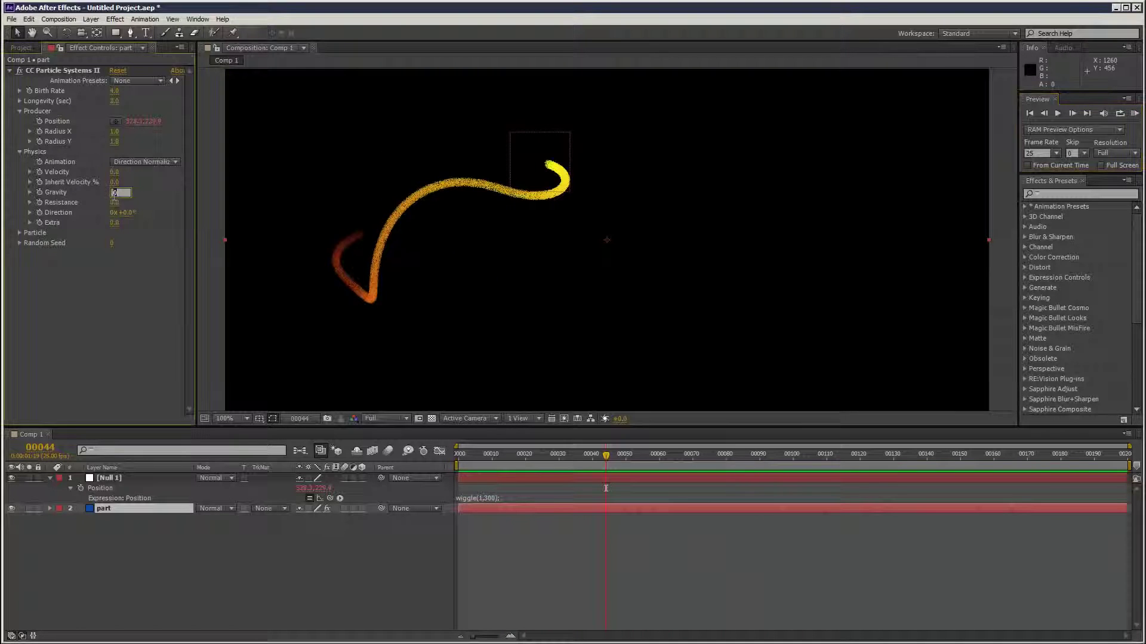
click(114, 223)
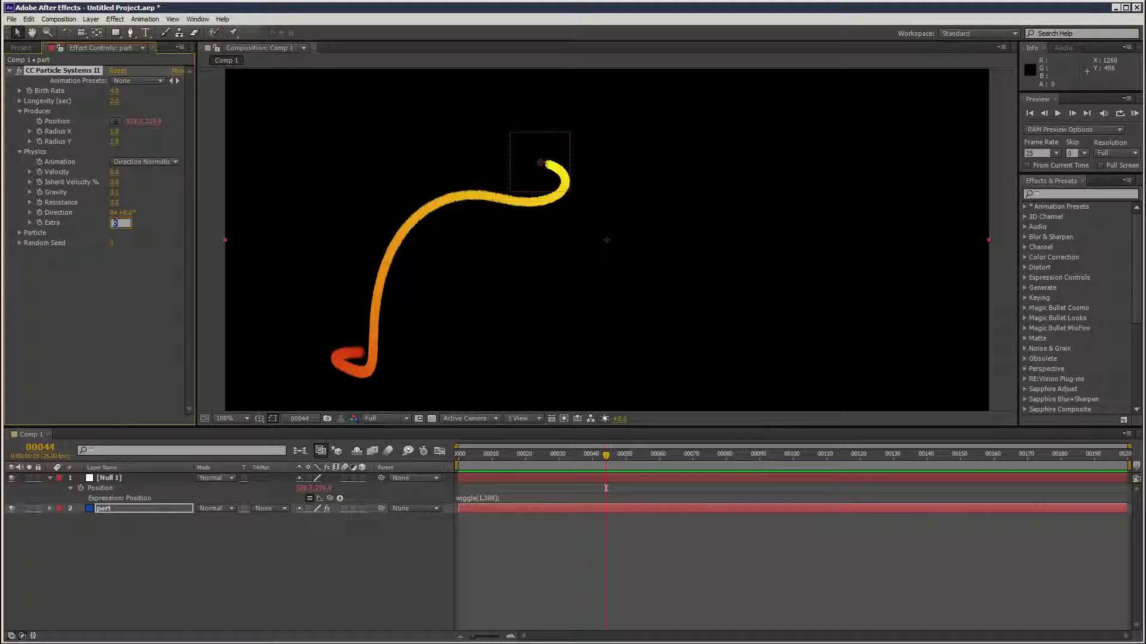
text(.1)
key(Return)
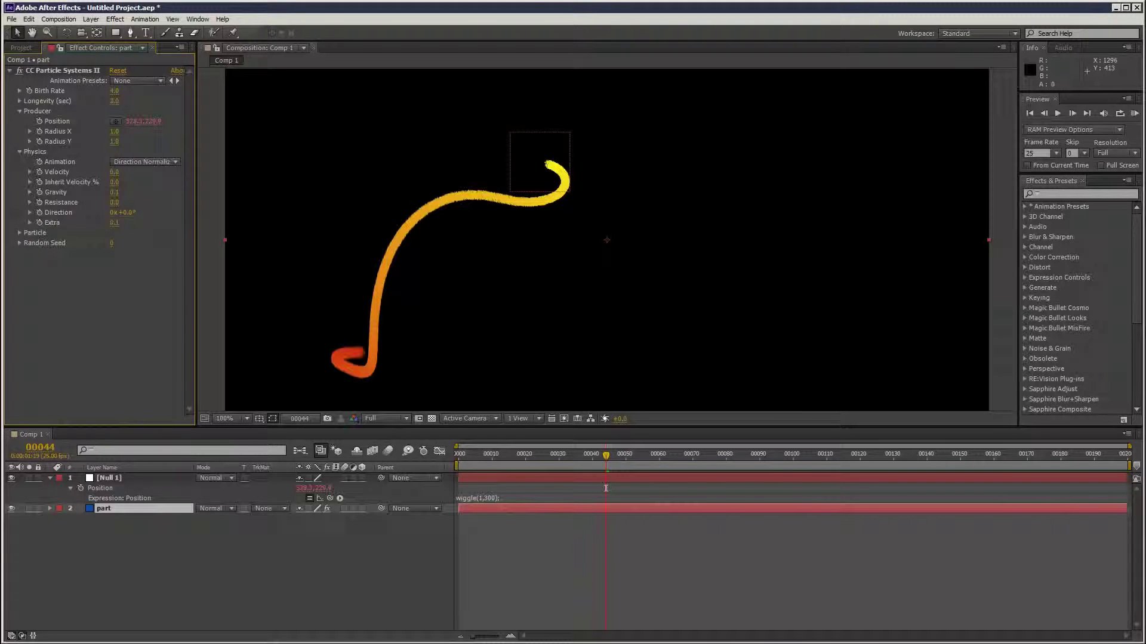
click(1133, 113)
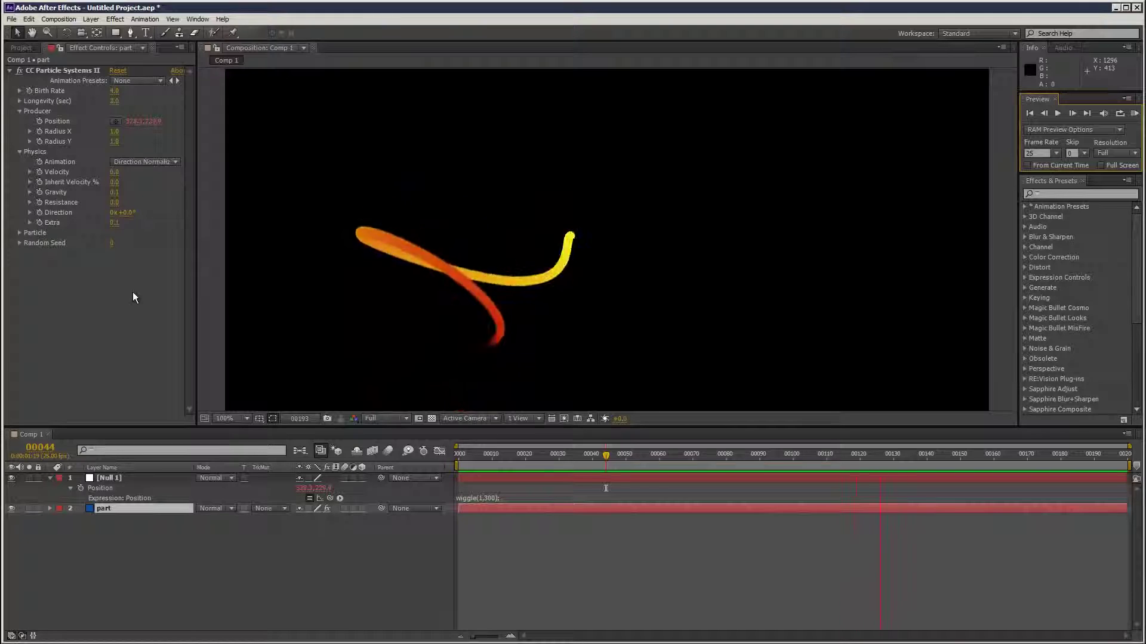
key(space)
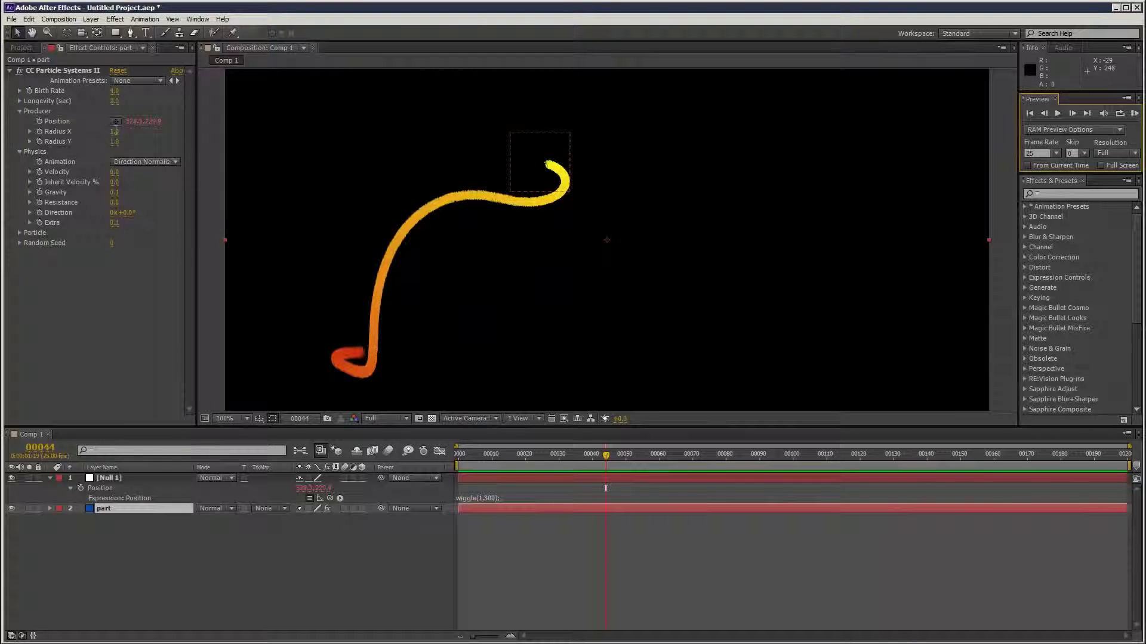
Step: Reduce the Producer Radius X and Radius Y to 0.1
click(116, 131)
text(.1)
key(Return)
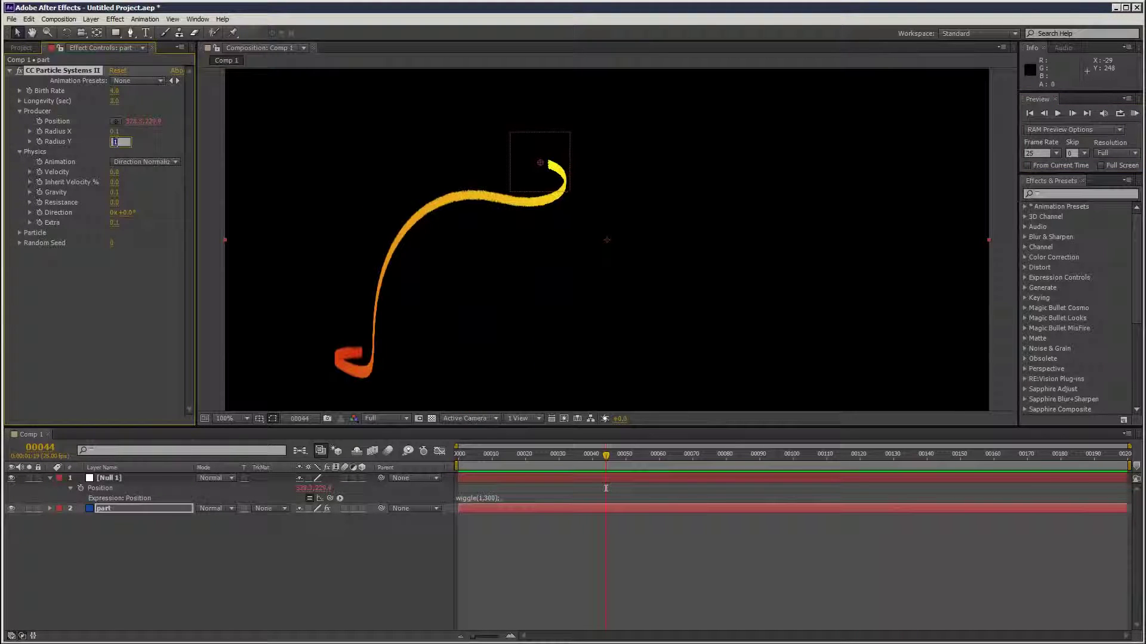
click(115, 141)
text(.1)
key(Return)
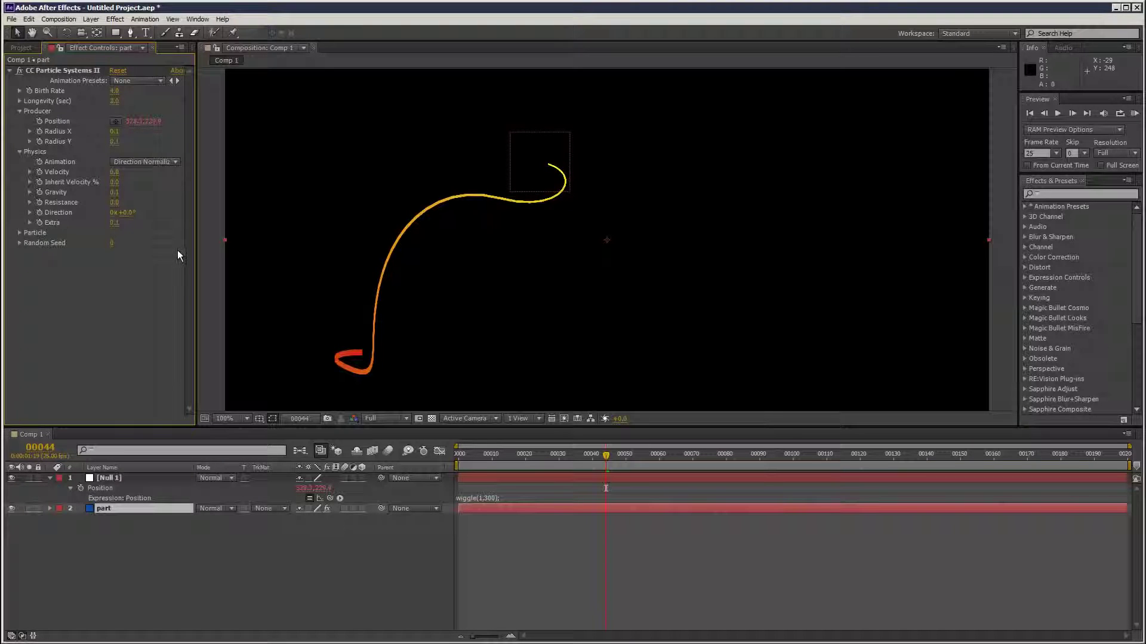
Step: Try the Bubble and Cube particle types, and return the Particle Type to Line
click(20, 232)
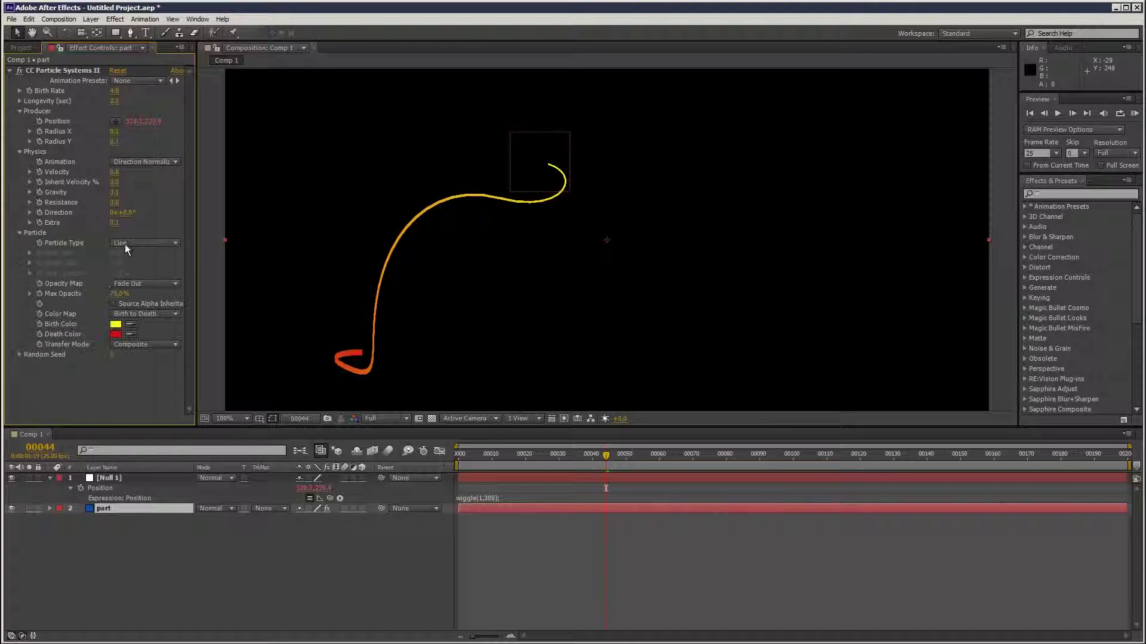
click(146, 242)
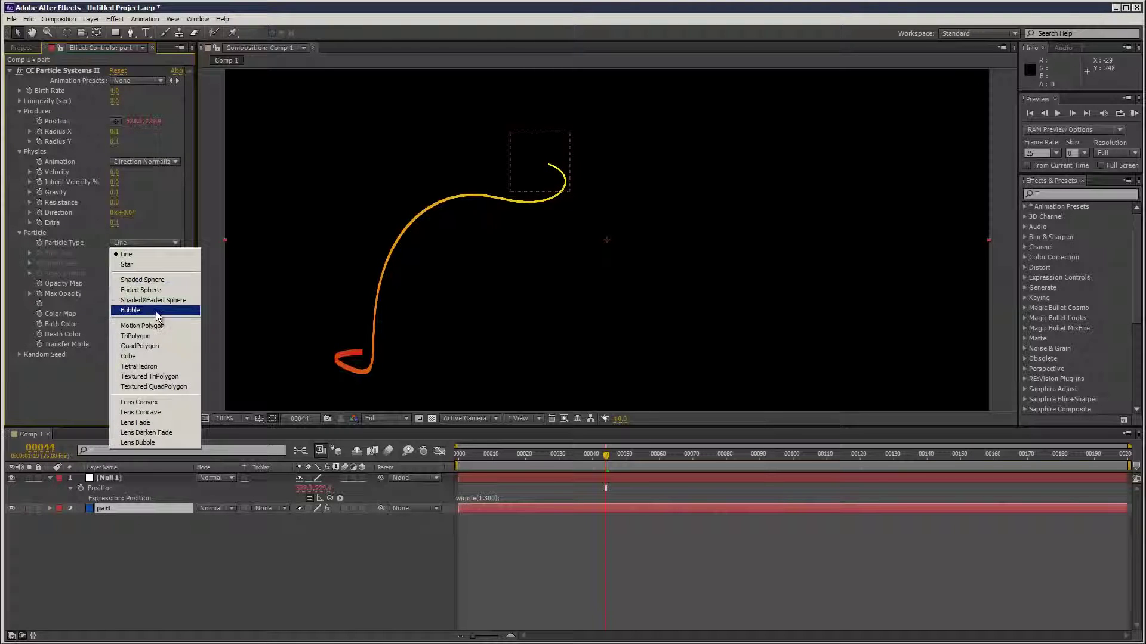
click(155, 310)
click(145, 242)
click(155, 357)
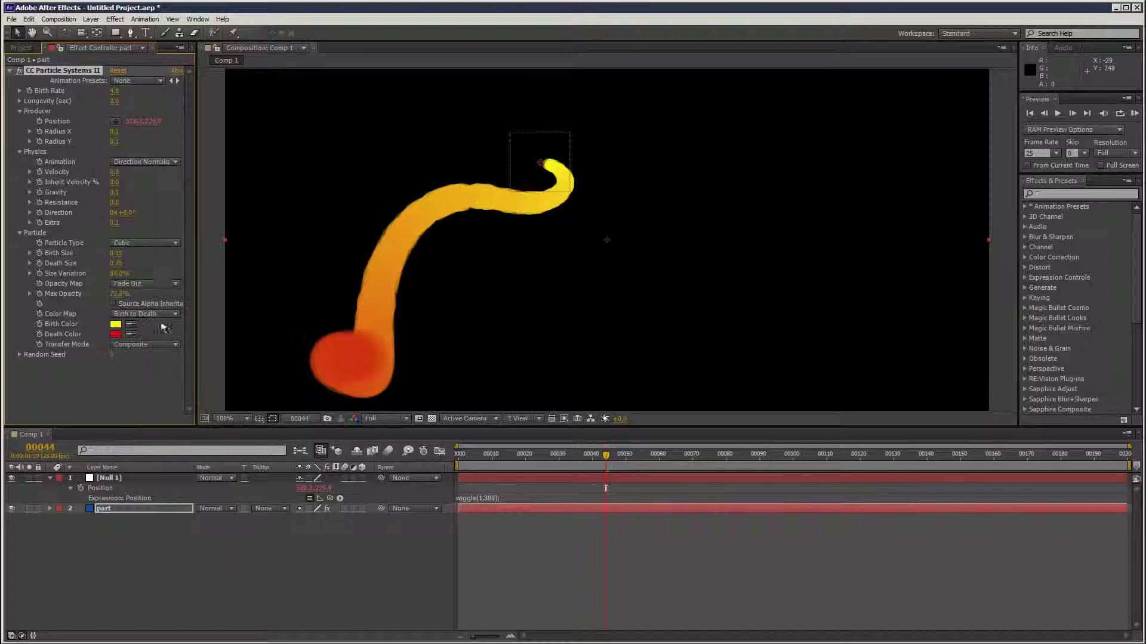
click(146, 243)
click(147, 256)
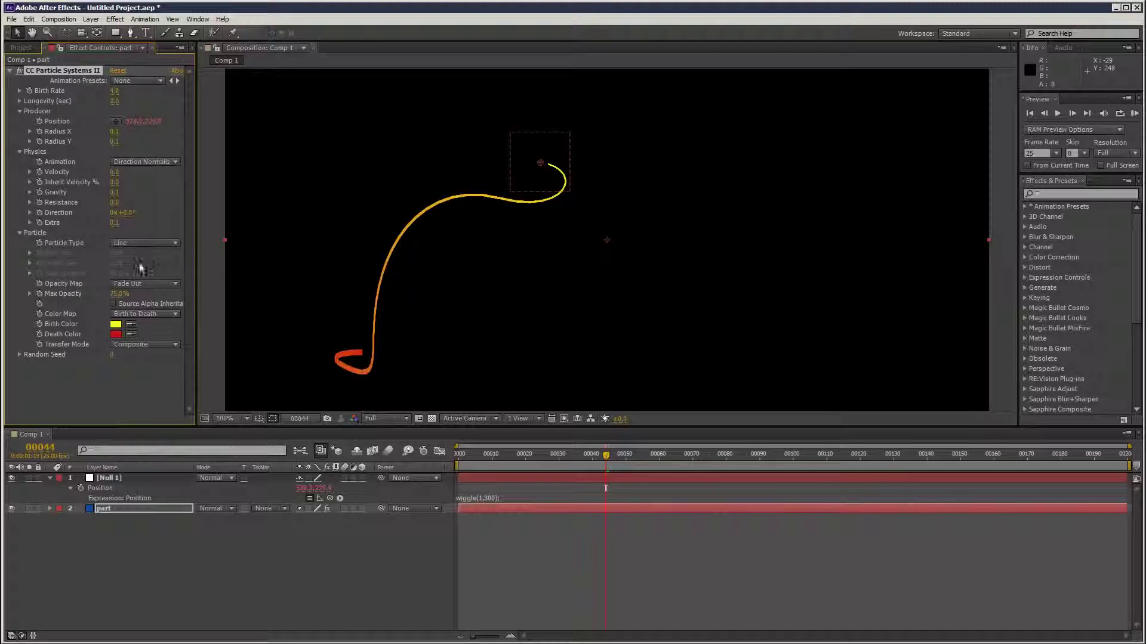
Step: Set the Producer Radius X and Radius Y to 0.2
click(115, 131)
text(0.2)
key(Tab)
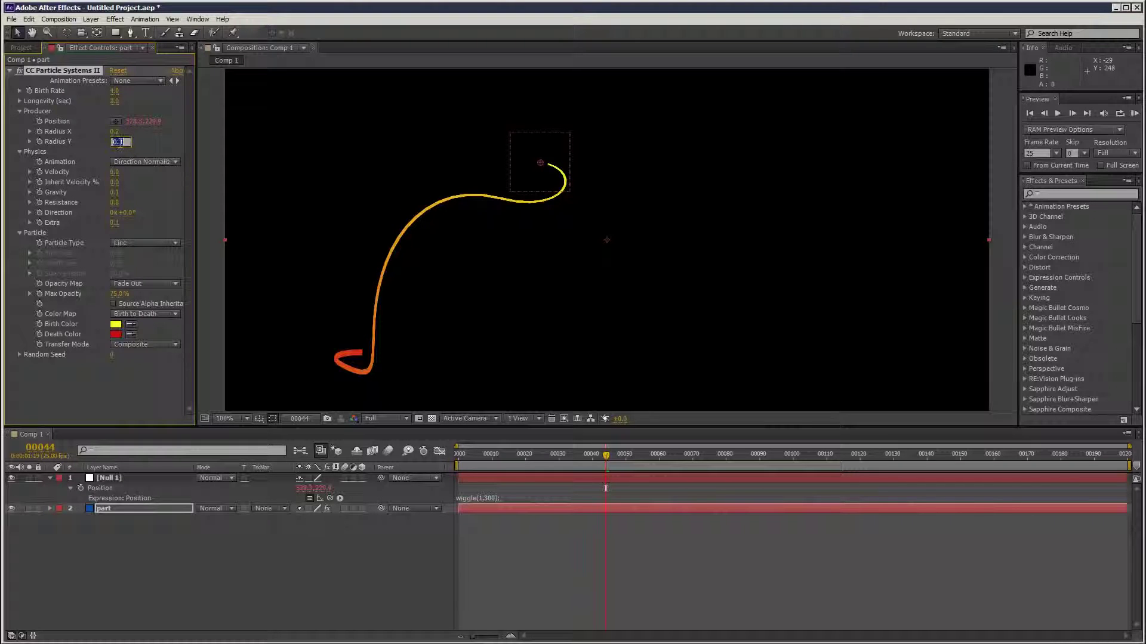
text(0.2)
key(Return)
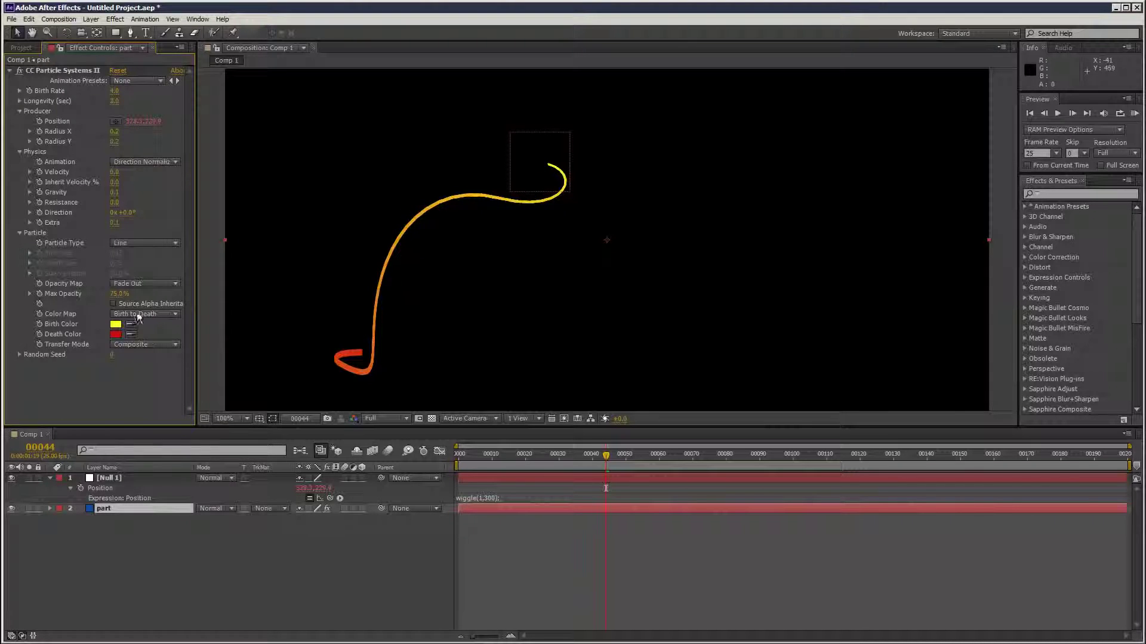
Step: Try the Fade In and Out option for the Opacity Map, and return it to Fade Out
click(138, 283)
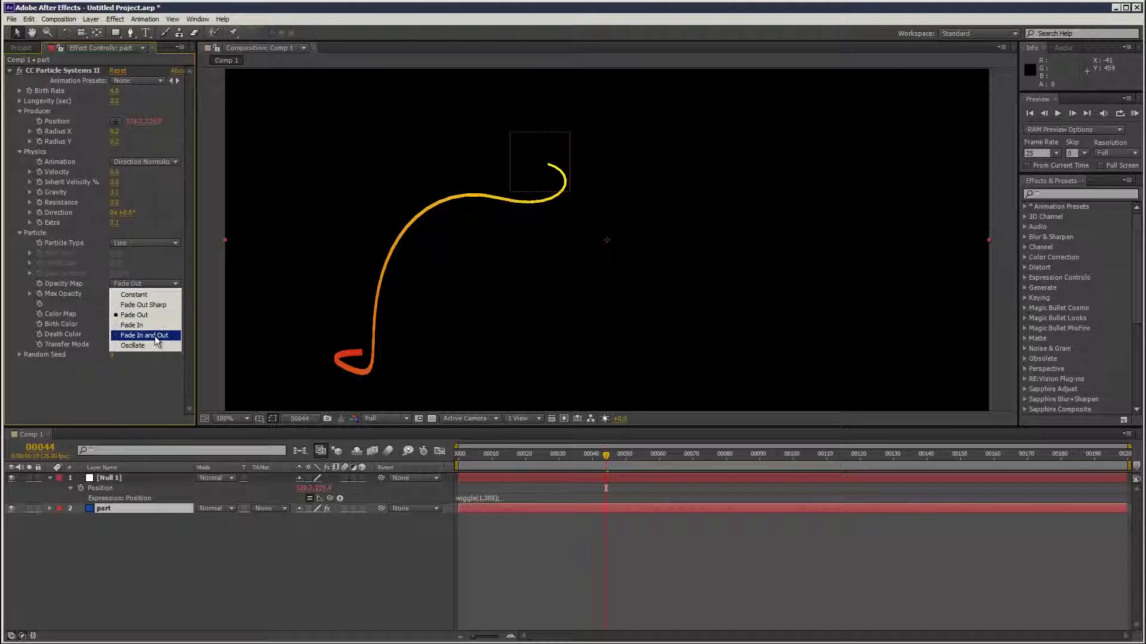
click(155, 336)
click(148, 284)
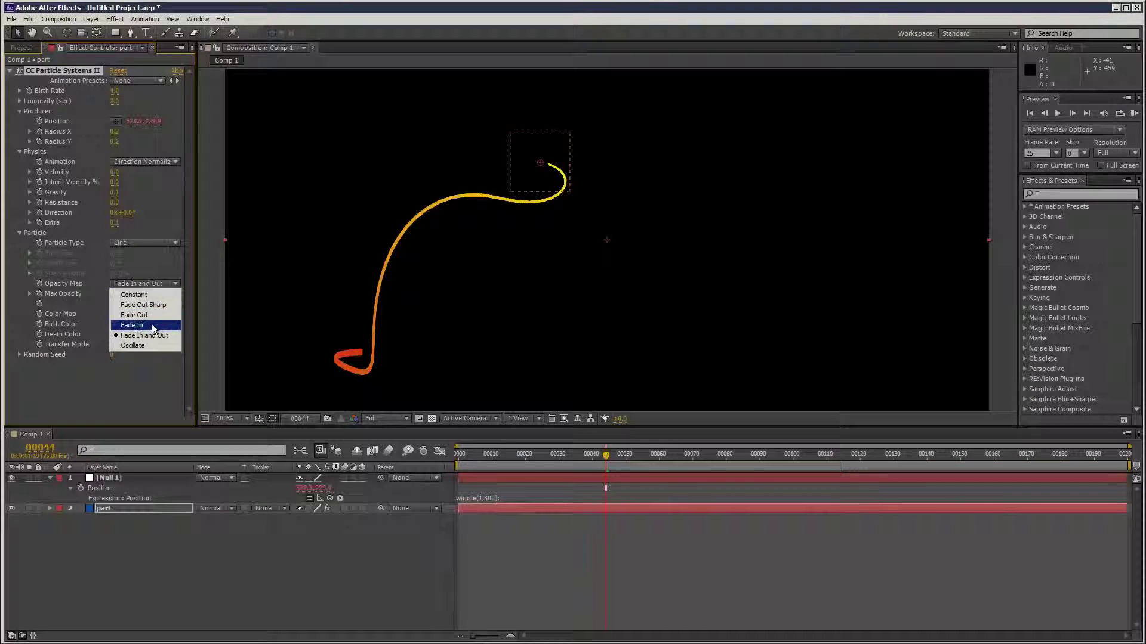
click(120, 315)
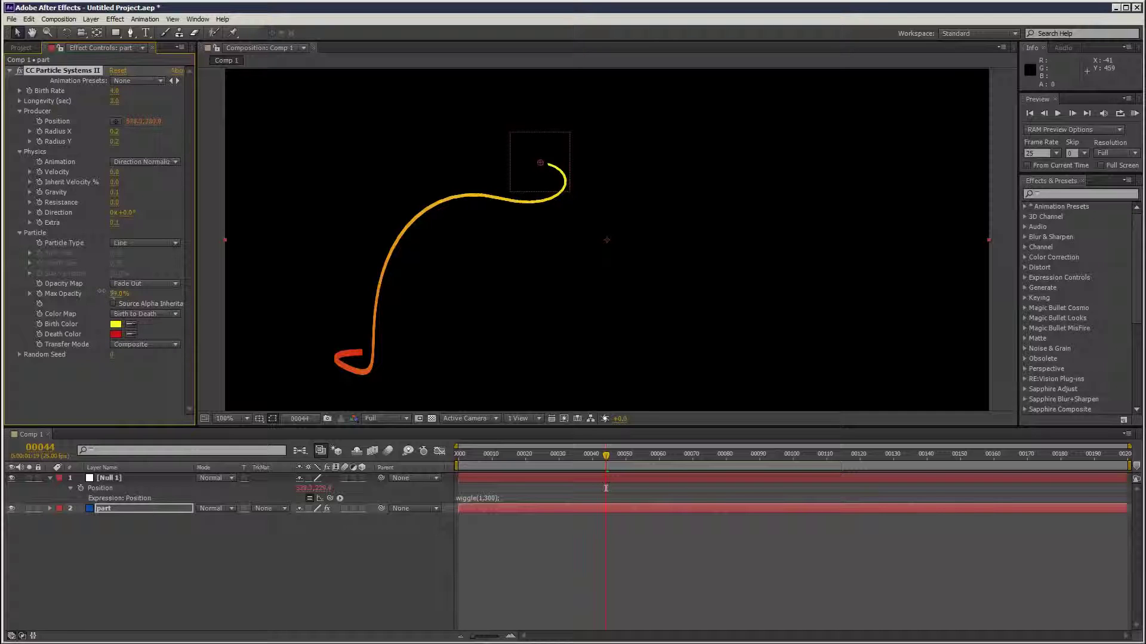
Step: Lower the particles' Max Opacity to 4% and set their Transfer Mode to Add
drag(101, 291, 61, 292)
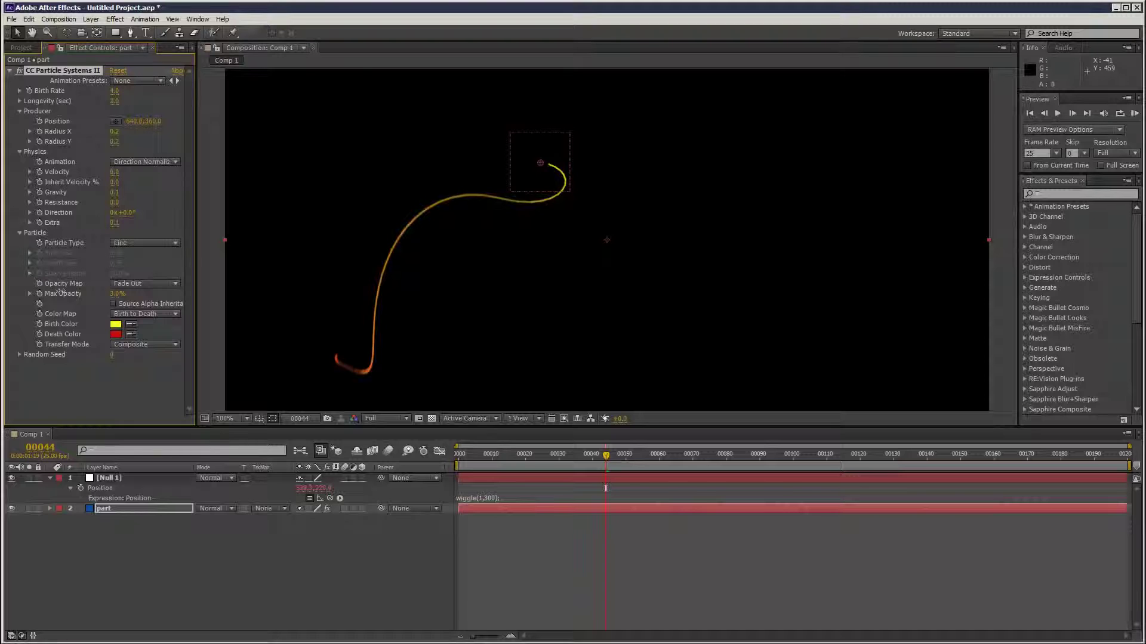
click(142, 345)
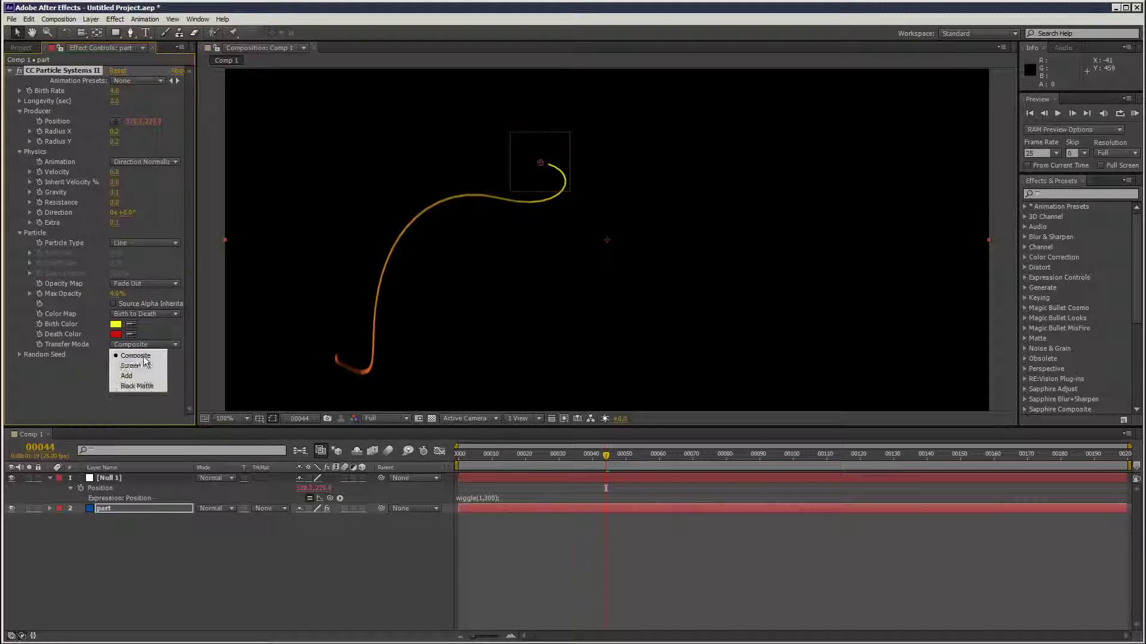
click(147, 371)
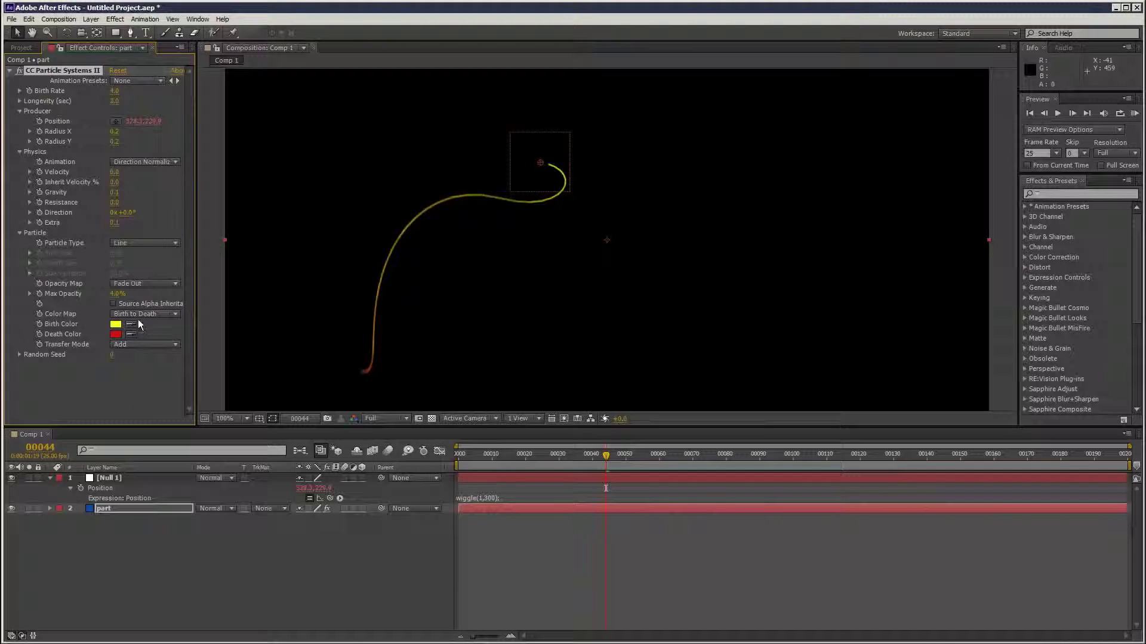
Step: Set the particles' Birth Color to white and their Death Color to a saturated blue
click(119, 325)
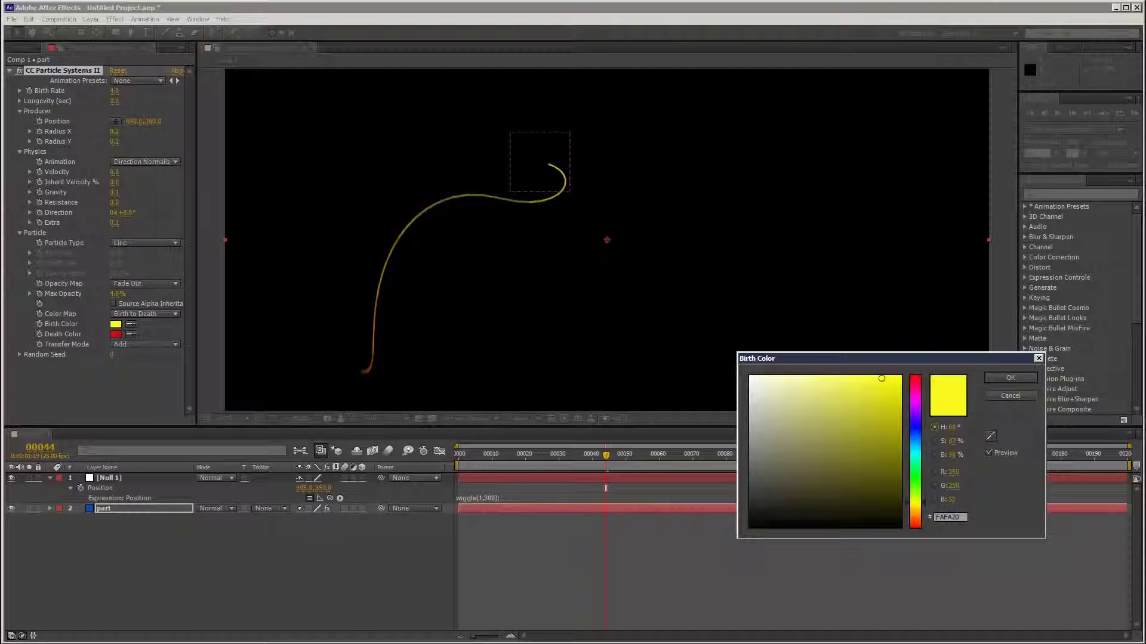
click(750, 377)
click(1009, 379)
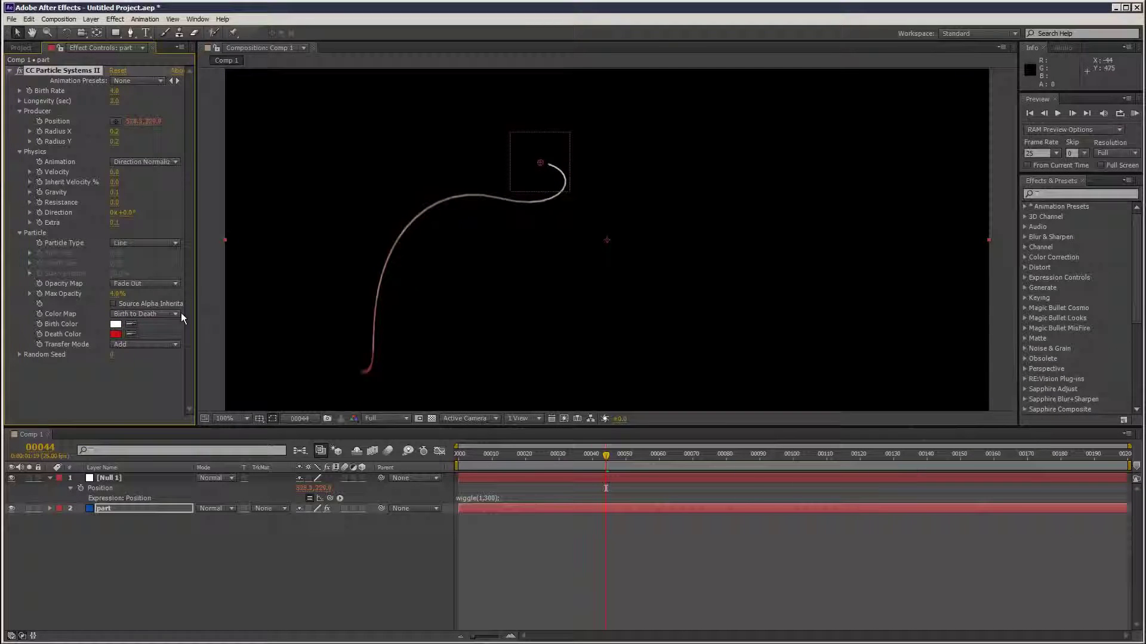
click(117, 335)
drag(915, 379, 911, 427)
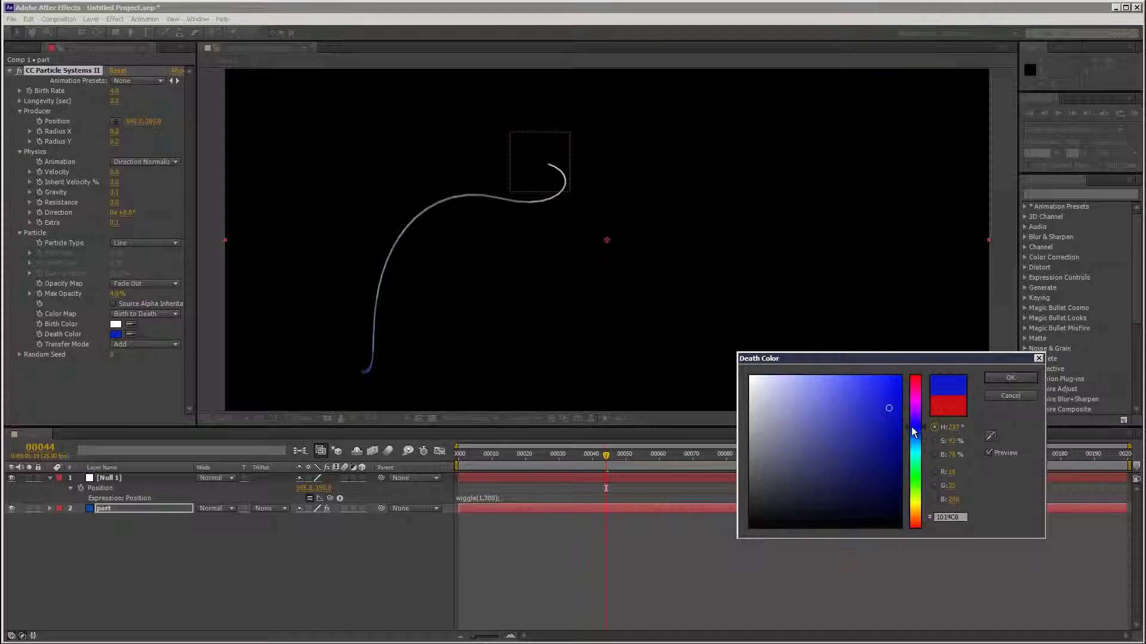
click(1025, 376)
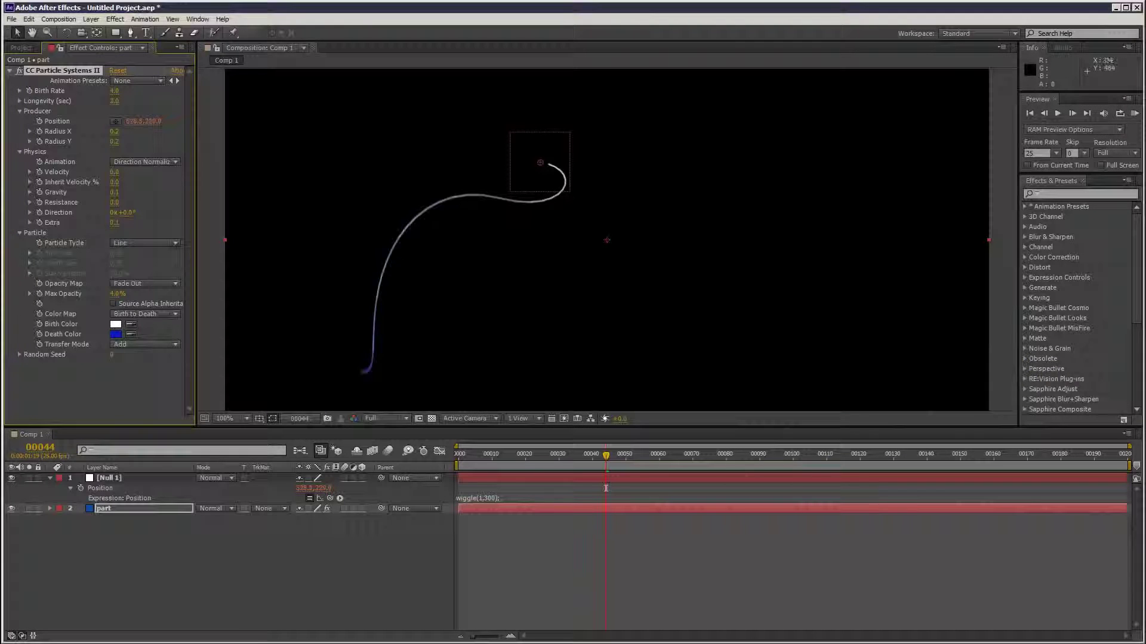
Step: Change the particles' Birth Color to a dark medium blue and their Death Color to a deeper, darker blue
click(116, 324)
drag(917, 440, 916, 427)
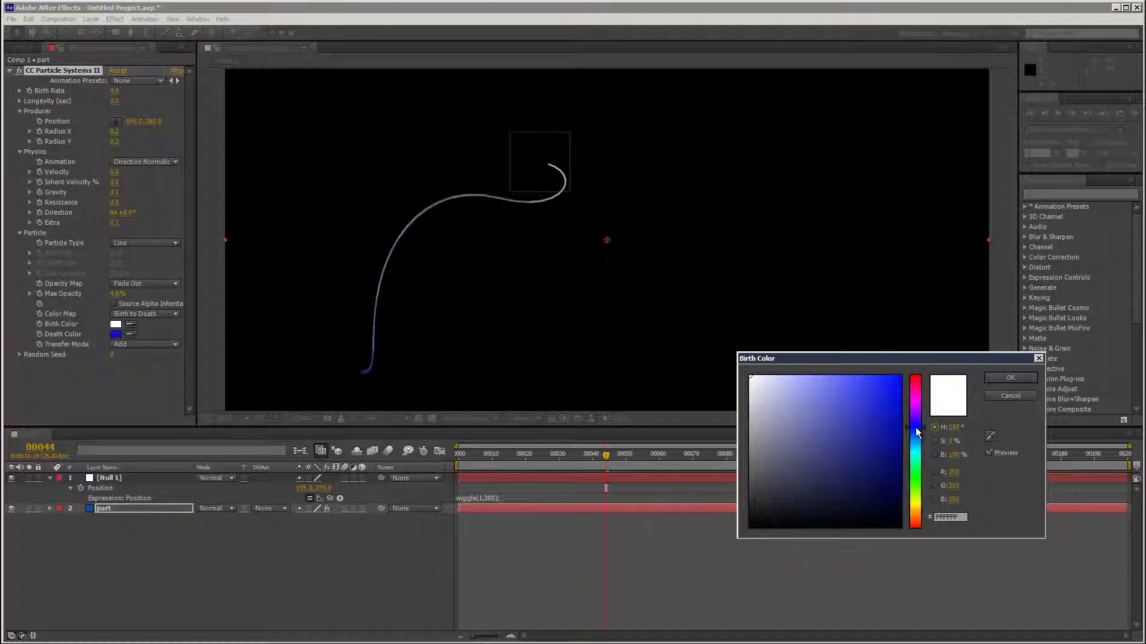
drag(890, 471, 919, 435)
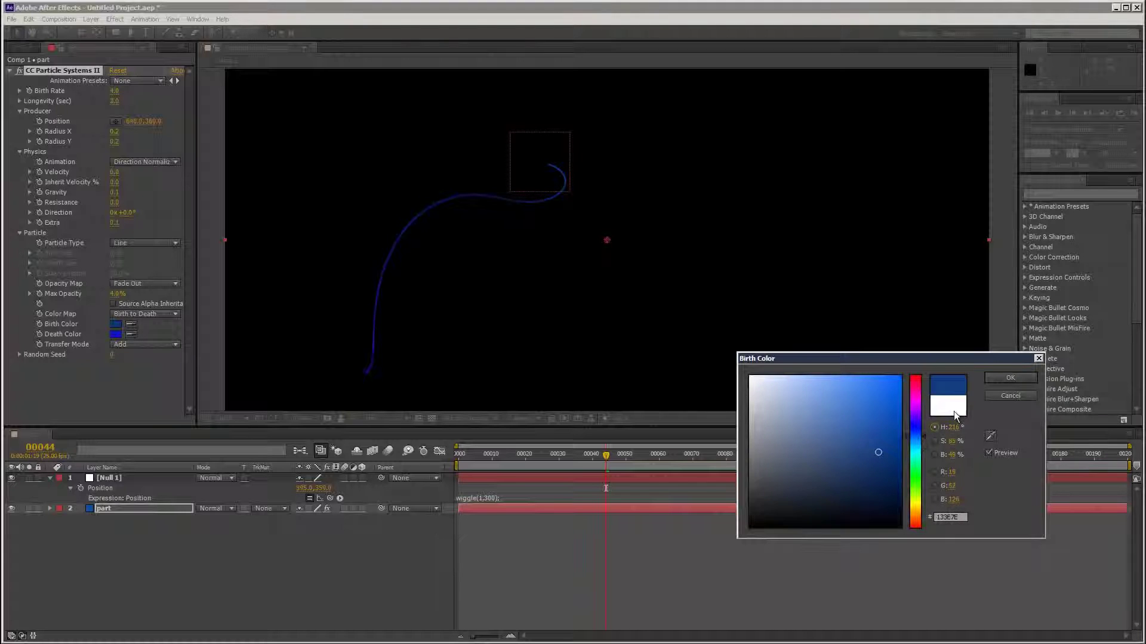
click(1009, 379)
click(116, 334)
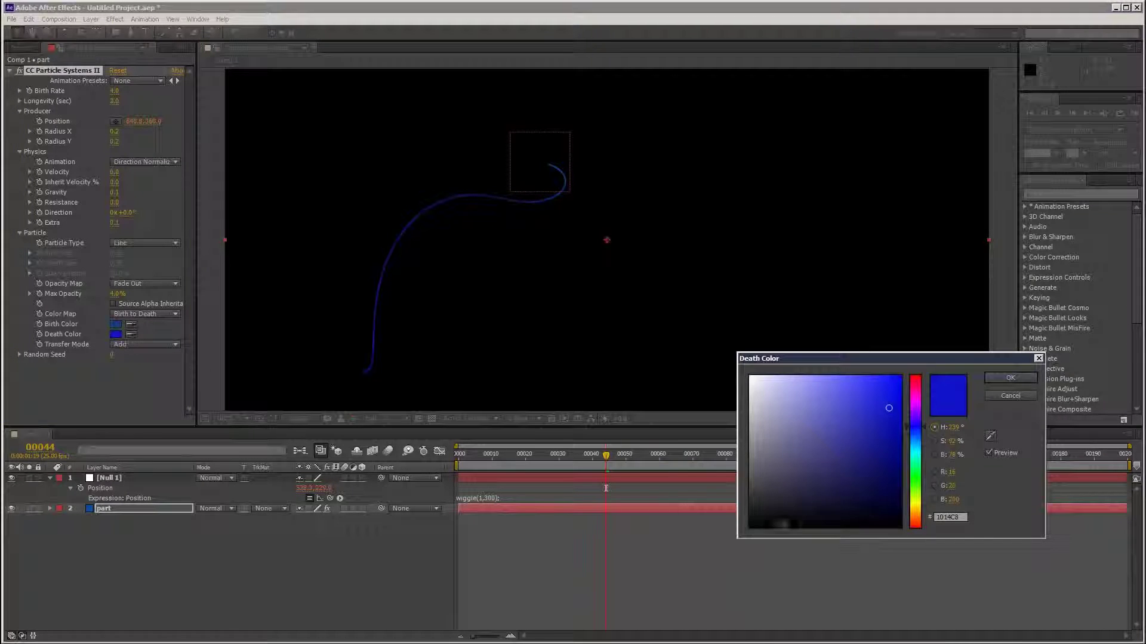
click(992, 380)
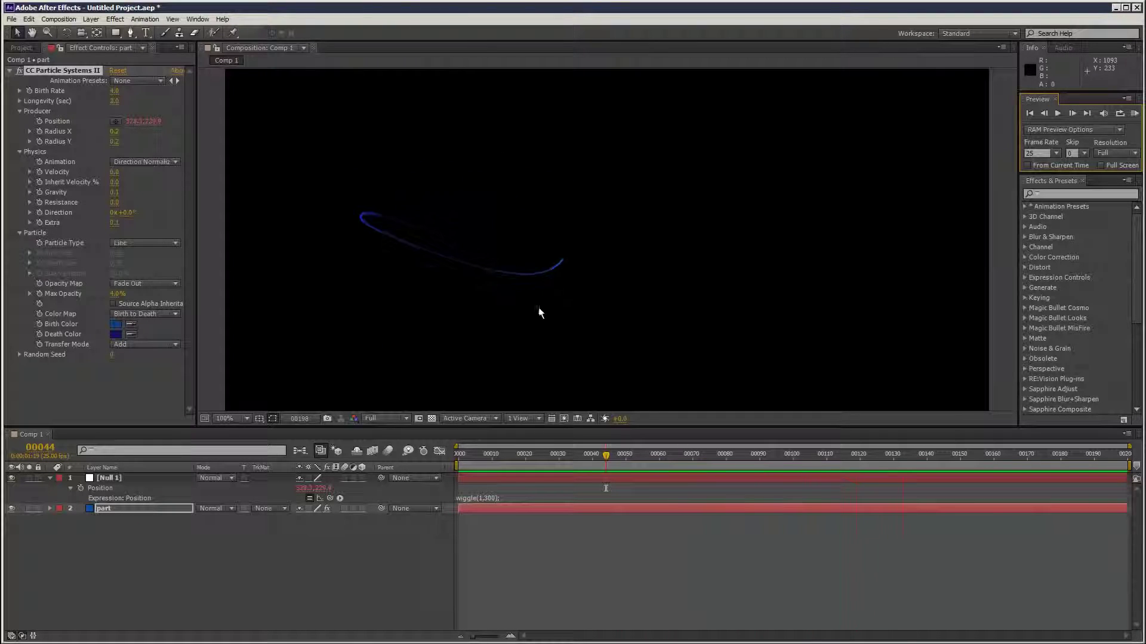
Step: Raise the particles' Max Opacity to 10% and preview the animation
click(124, 381)
drag(117, 297, 117, 293)
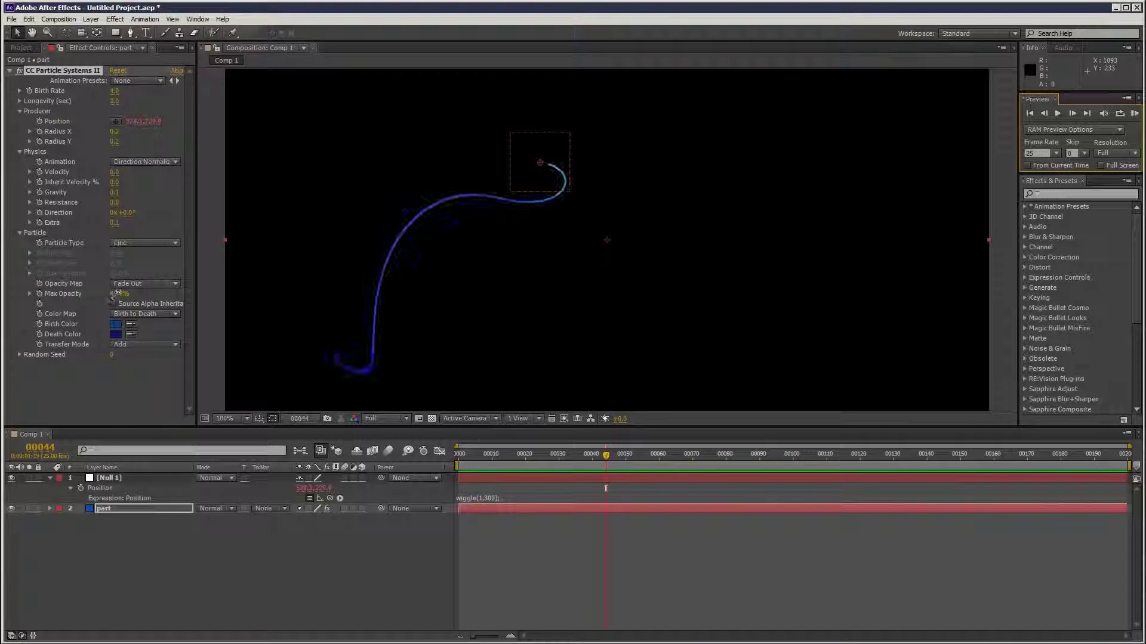
click(1135, 113)
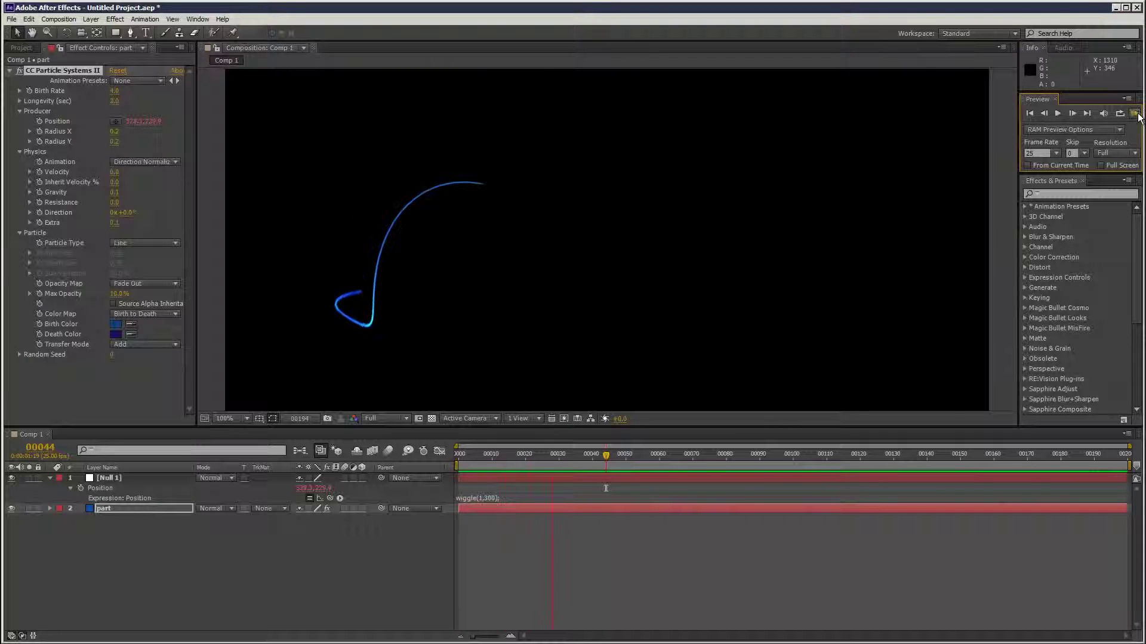
Step: Duplicate the part layer, offset the copy's Anchor Point to about 631, 367, and preview the two streaks
click(148, 511)
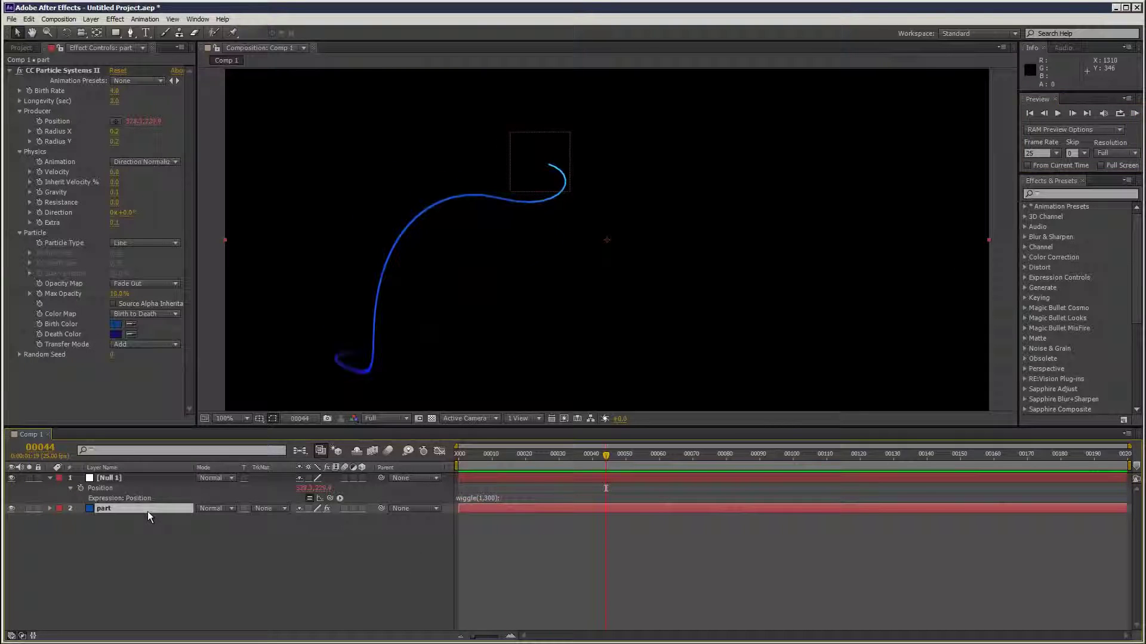
key(ctrl+d)
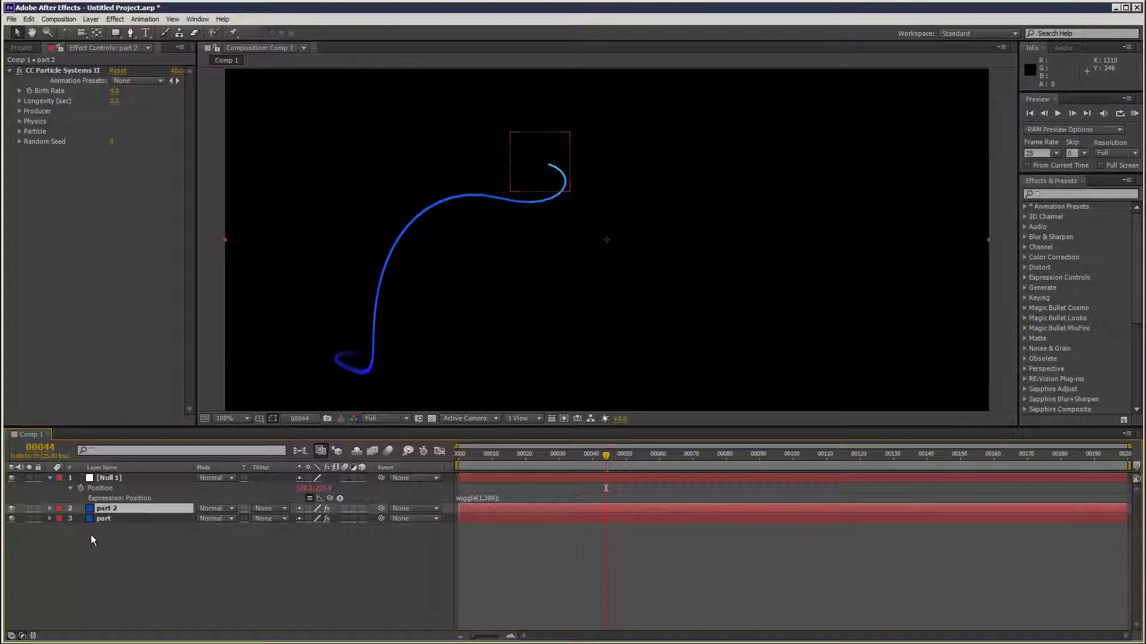
key(a)
drag(303, 522, 330, 519)
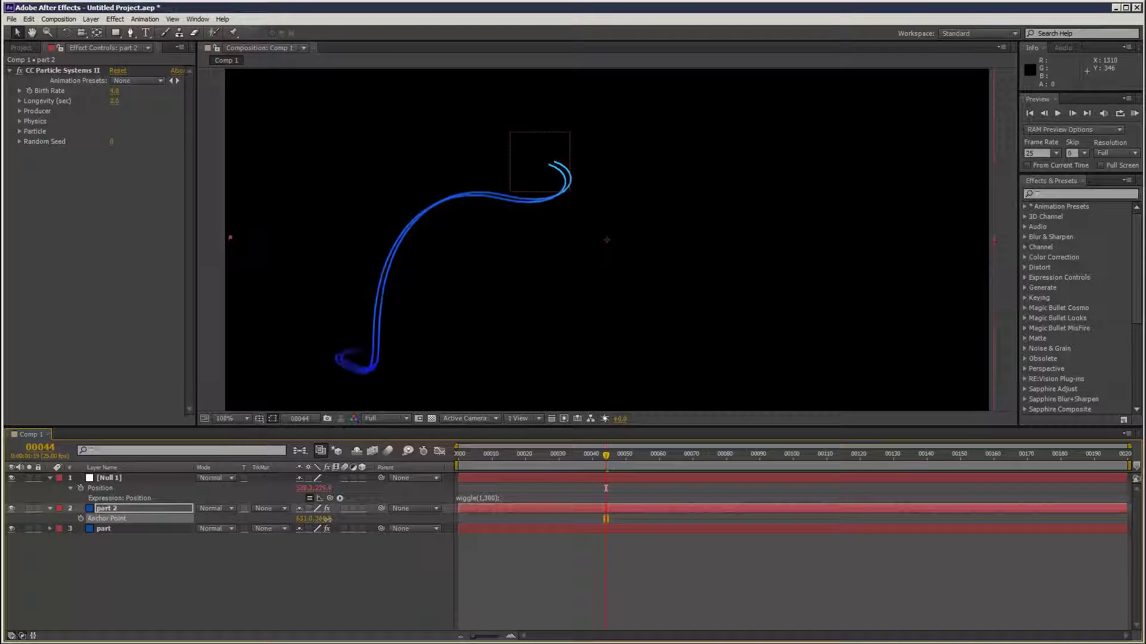
click(1120, 114)
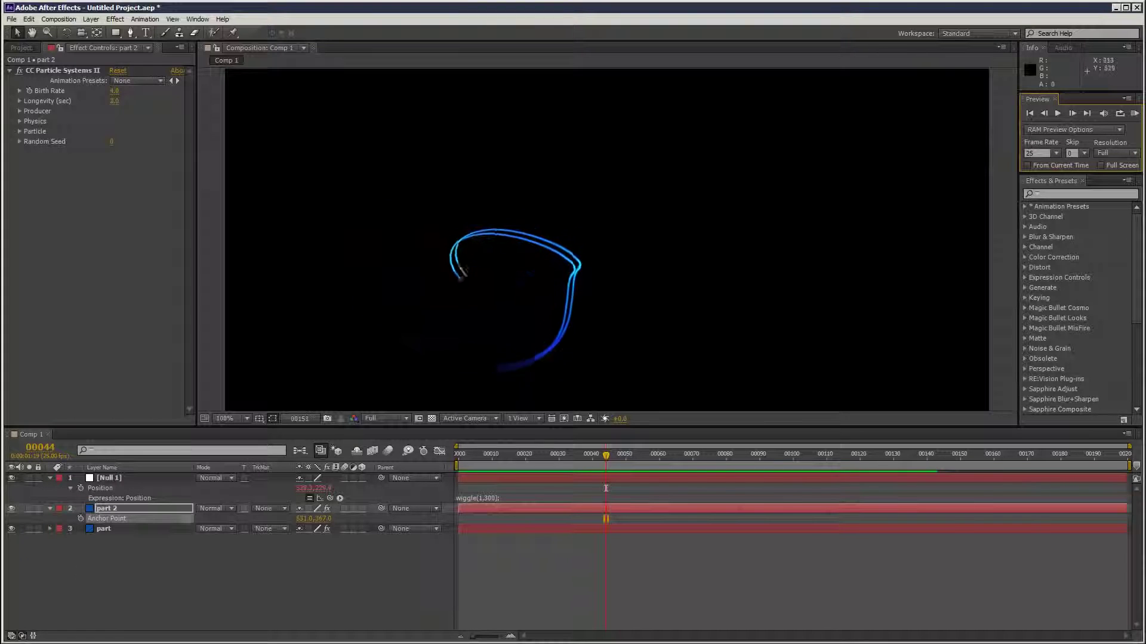
Step: Duplicate the part 2 layer and offset the new copy's Anchor Point to about 636, 375
click(124, 509)
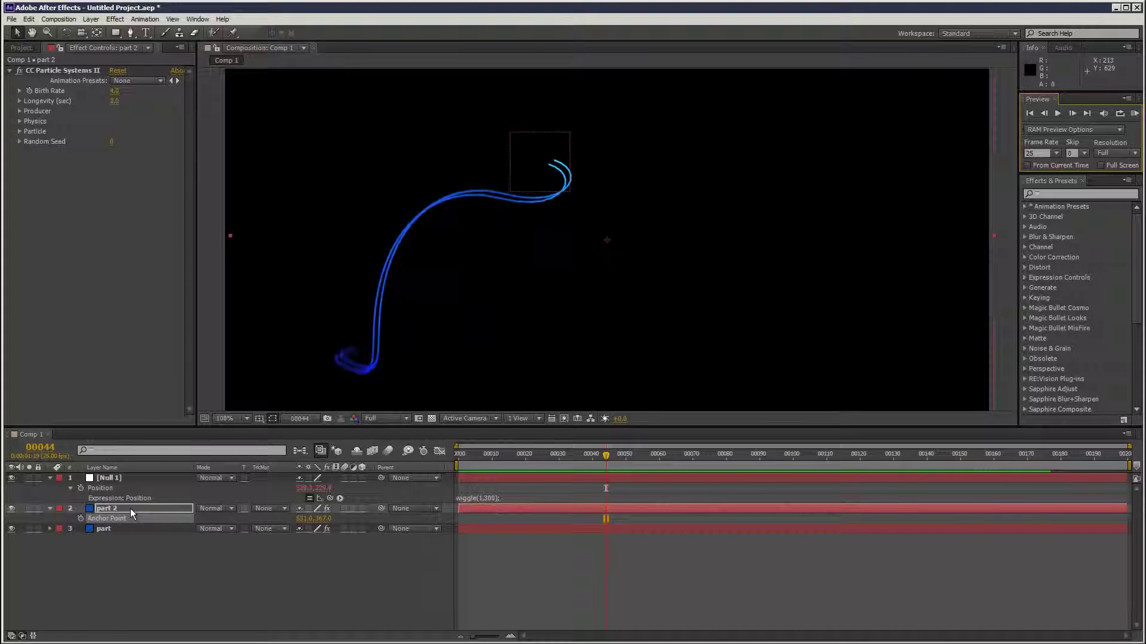
key(Return)
key(ctrl+d)
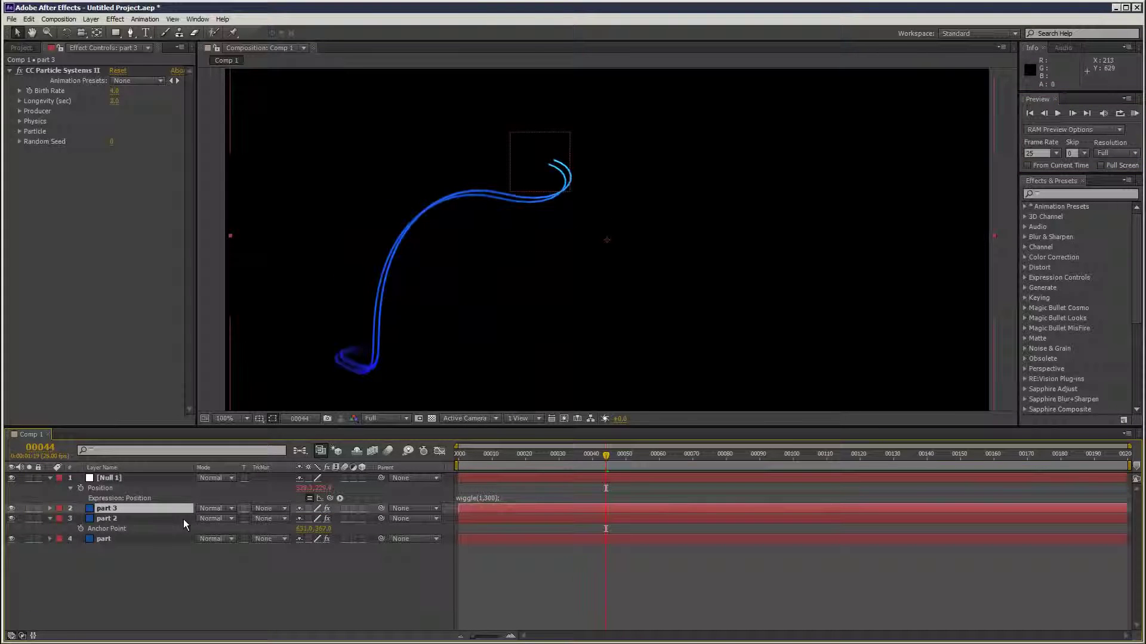
key(a)
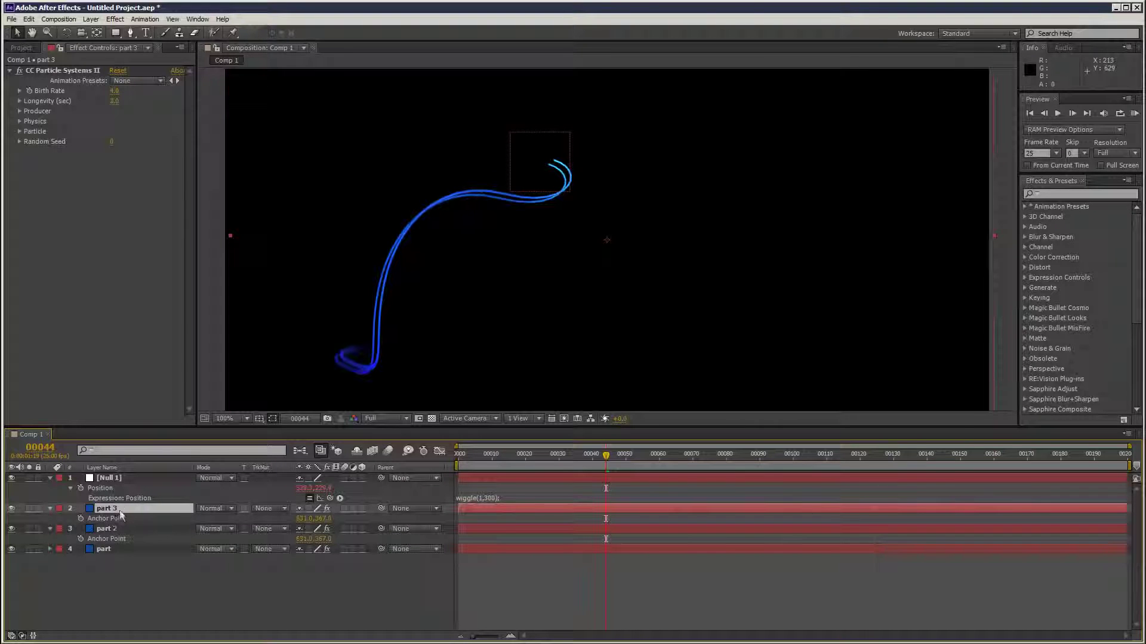
drag(293, 517, 330, 520)
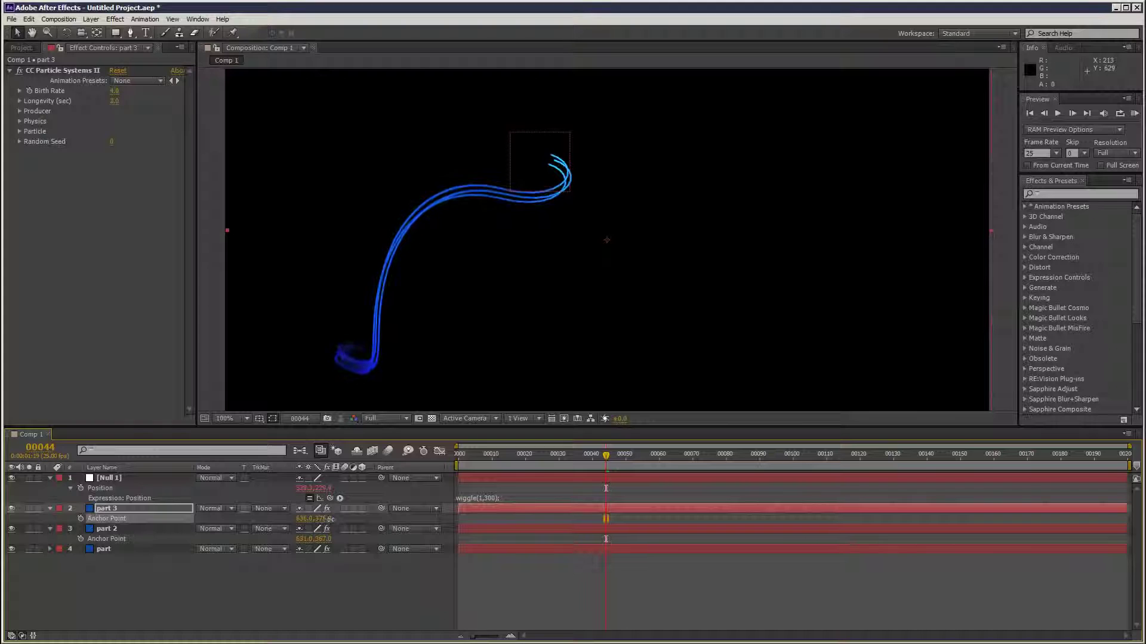
Step: Set the Max Opacity of the part 3 layer's particles to 5%
click(120, 510)
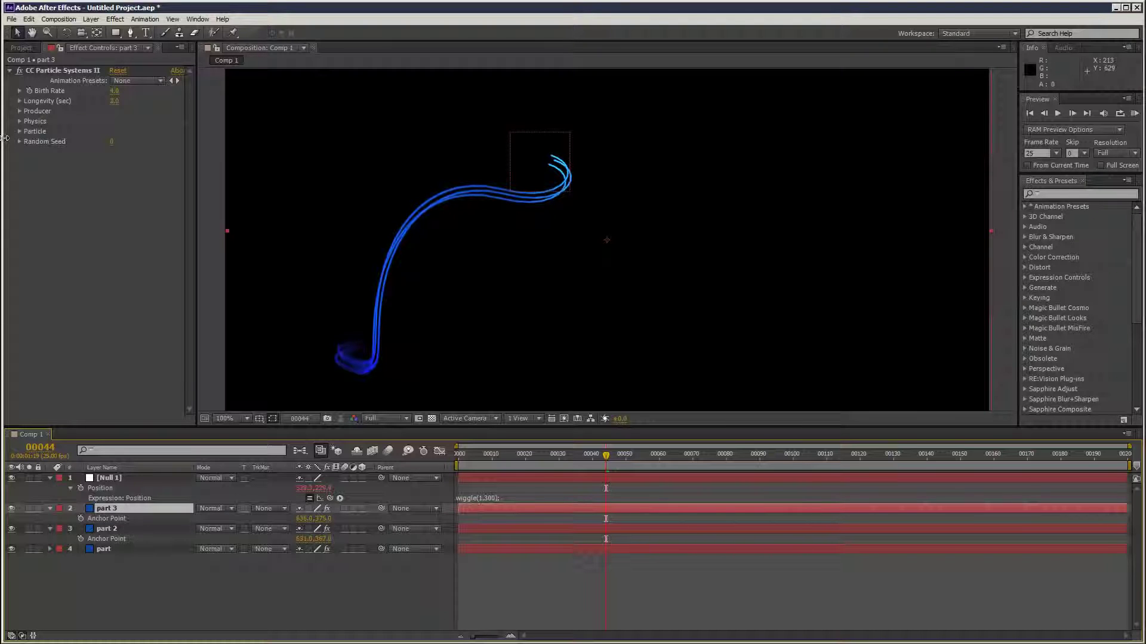
click(20, 111)
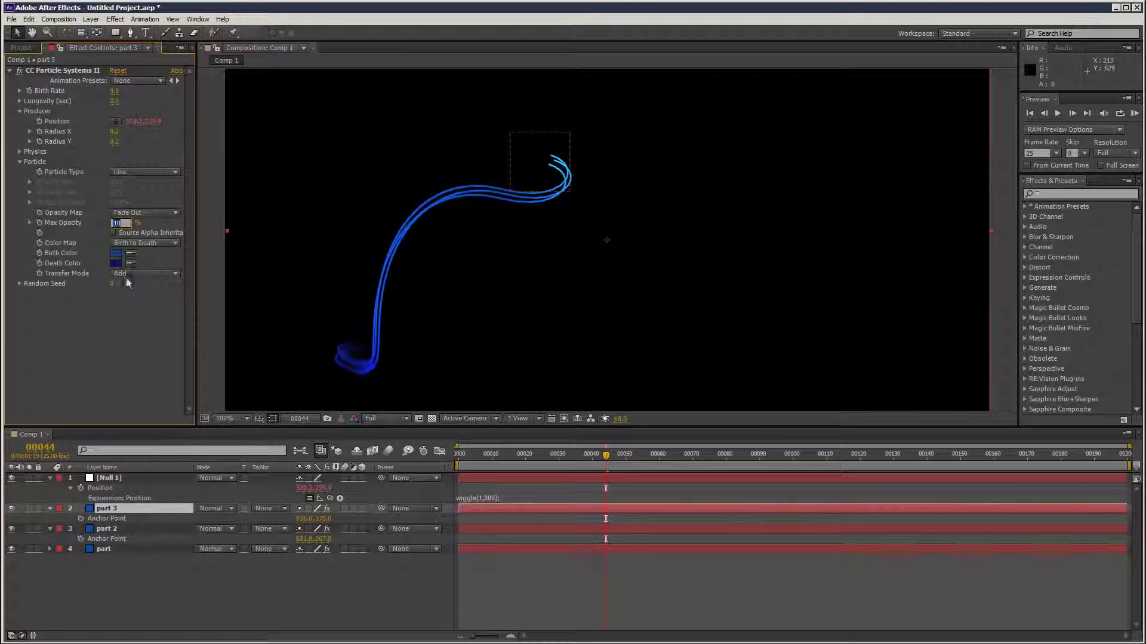
key(Return)
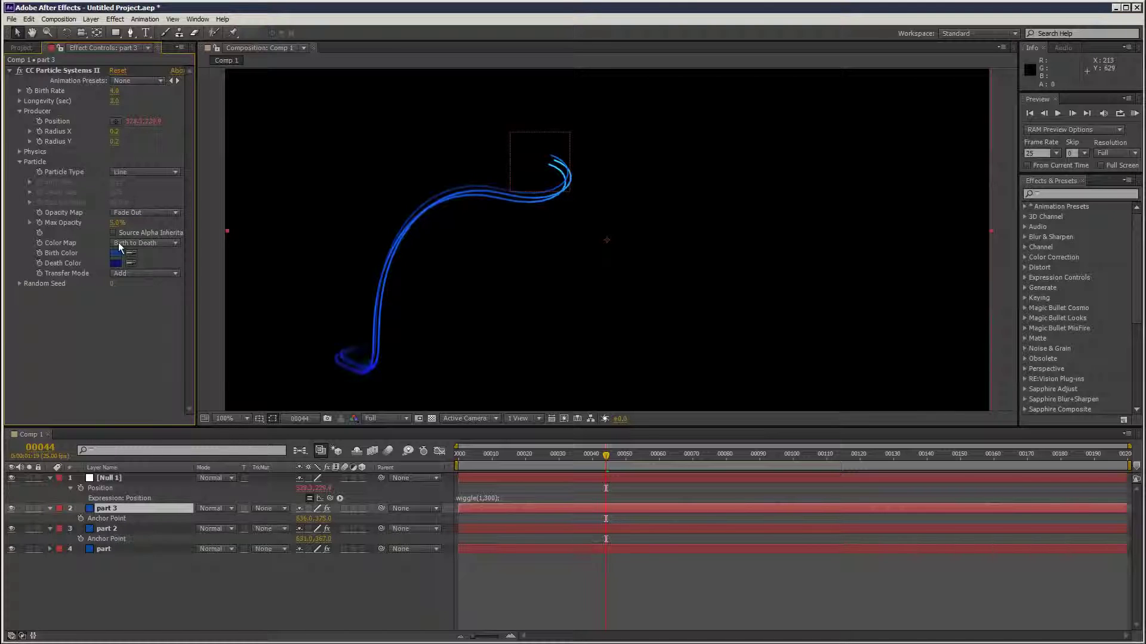
Step: Try Gravity 0.2 on part 2's particles, reduce it to about 0.1, and lower their Max Opacity slightly
click(116, 530)
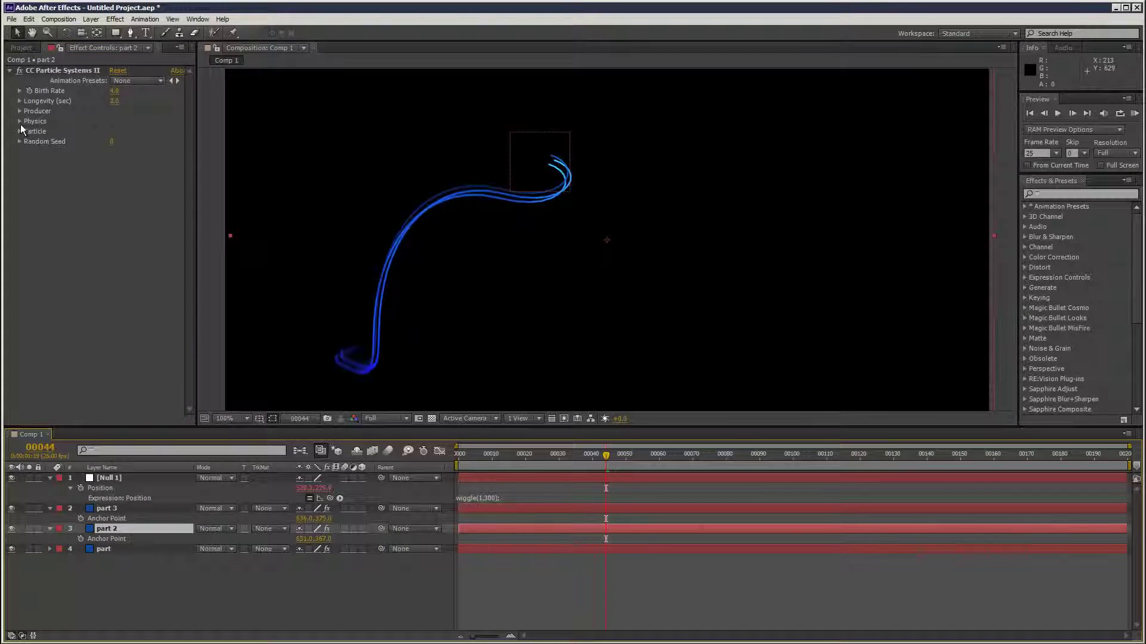
click(20, 122)
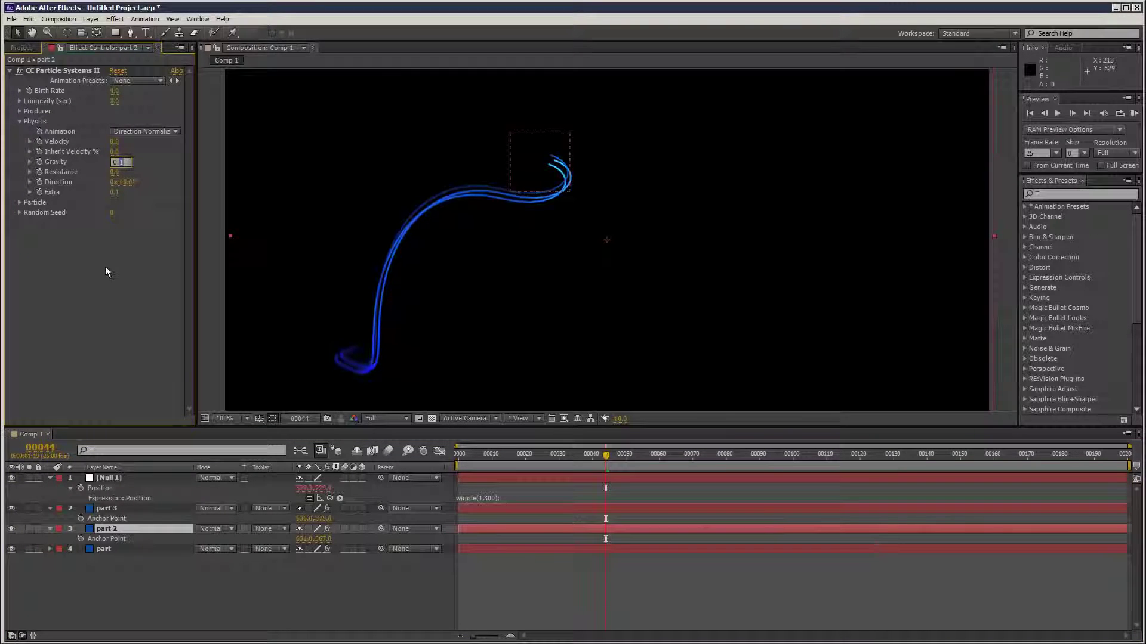
text(0.2)
key(Return)
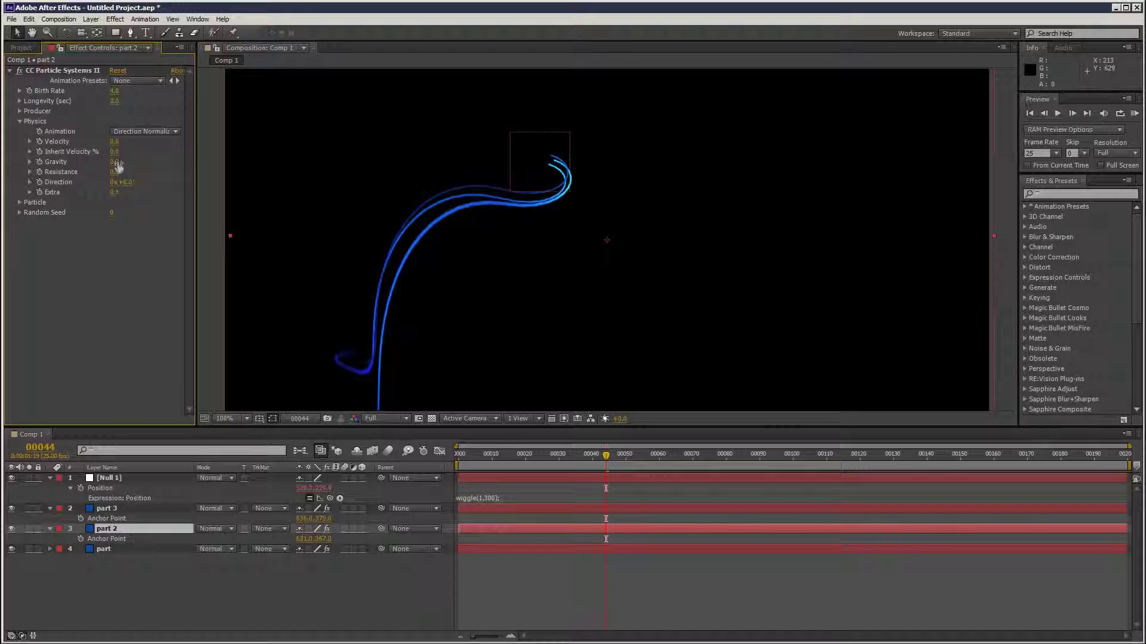
key(Return)
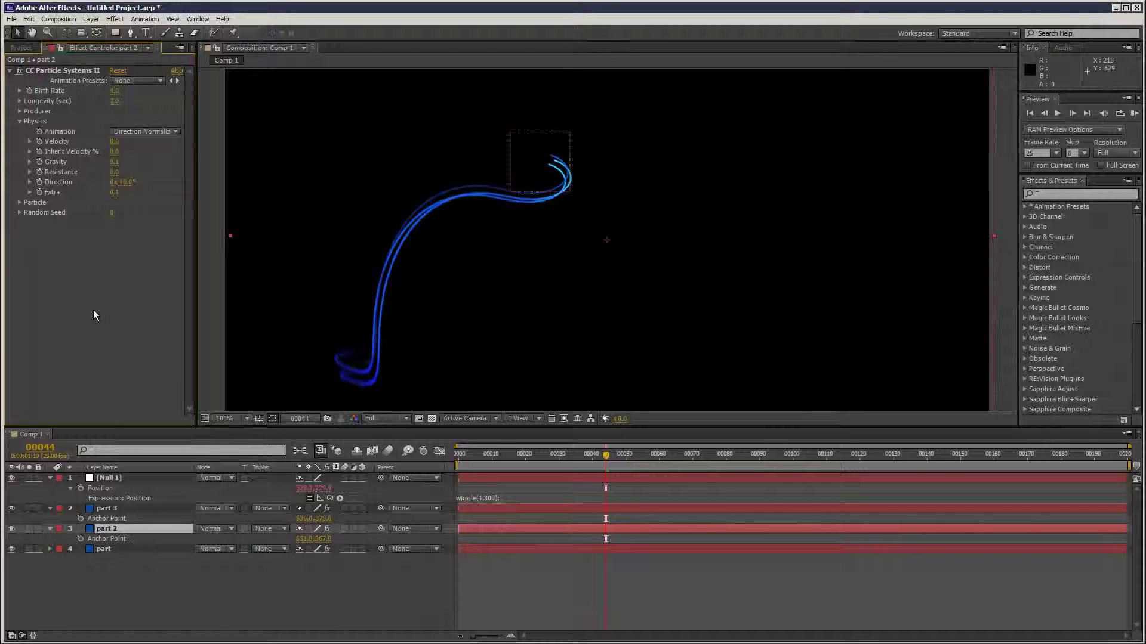
click(19, 202)
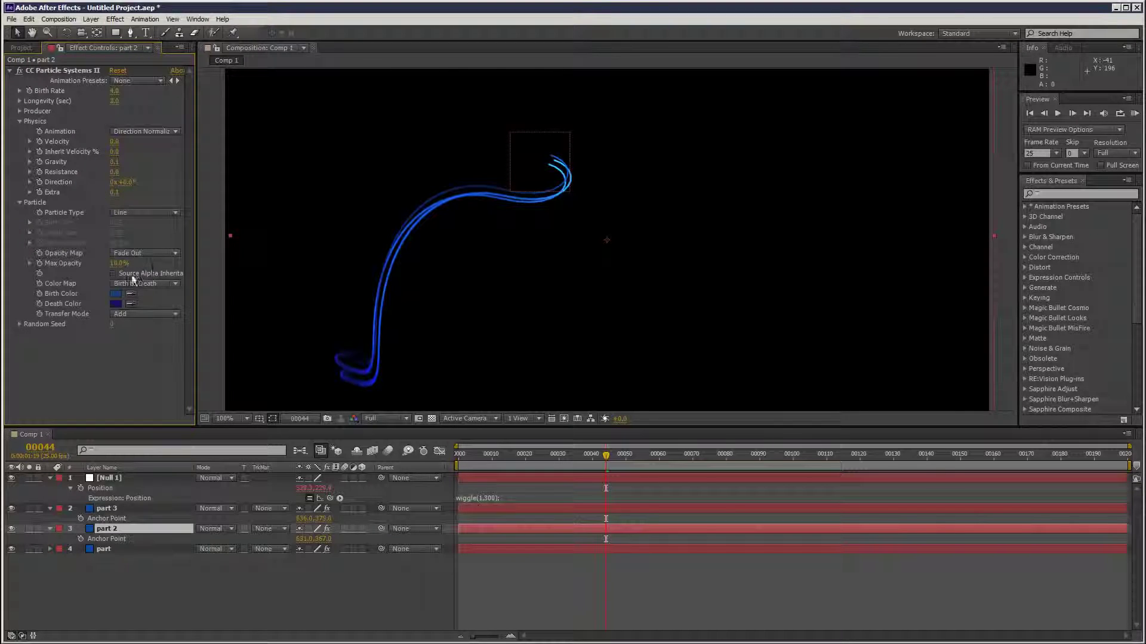
key(Return)
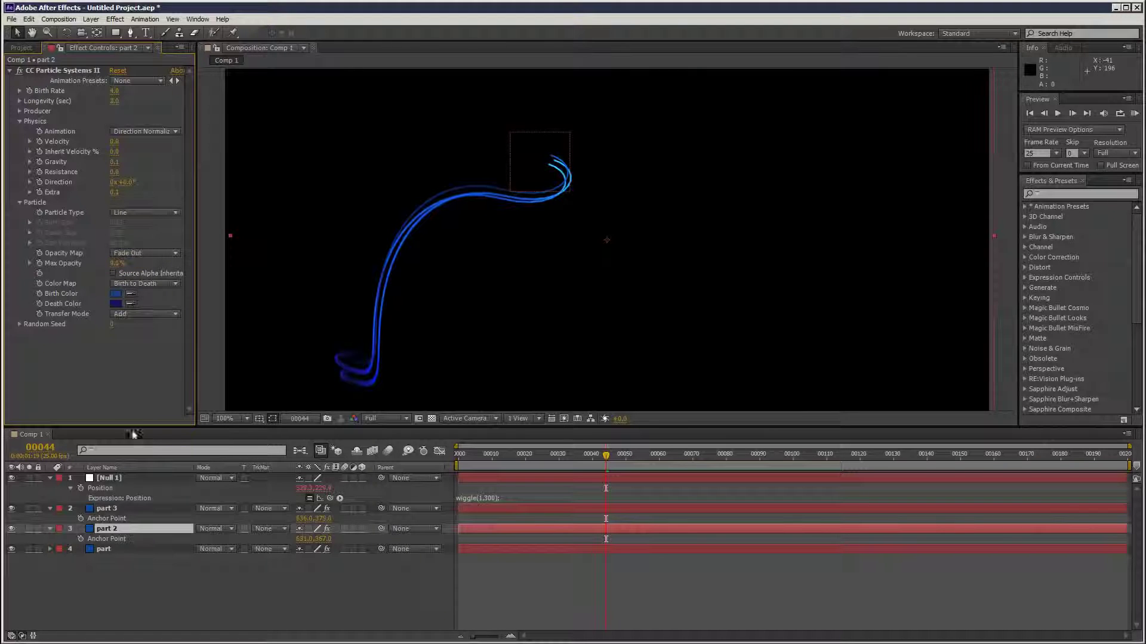
Step: Duplicate the part 3 layer and offset the new copy's Anchor Point to about 640, 375
click(105, 509)
key(ctrl+d)
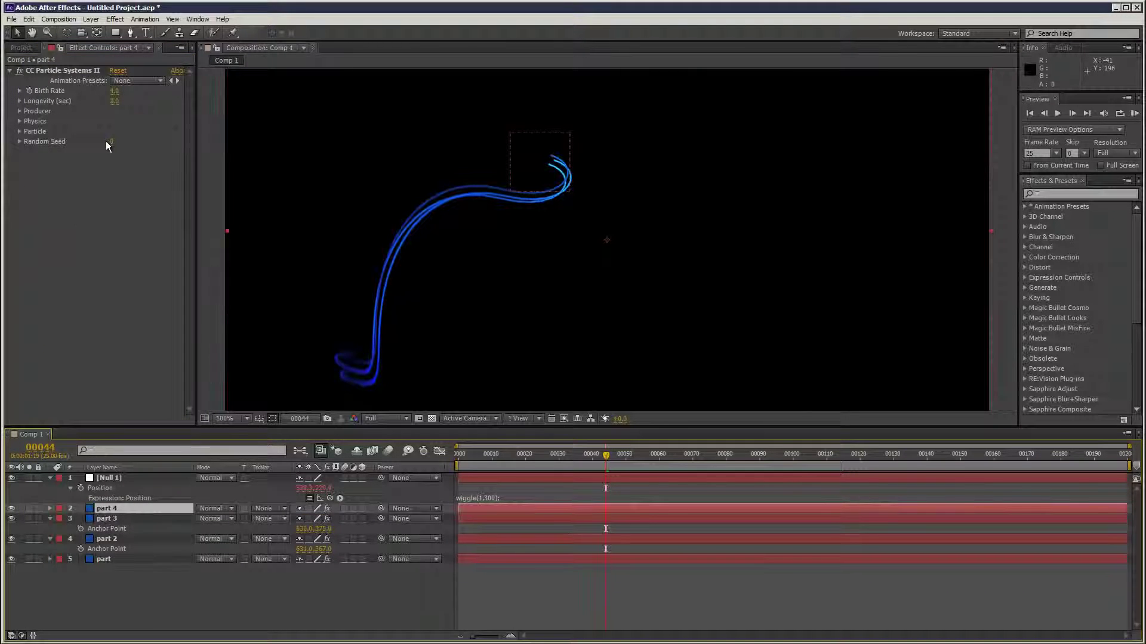
key(a)
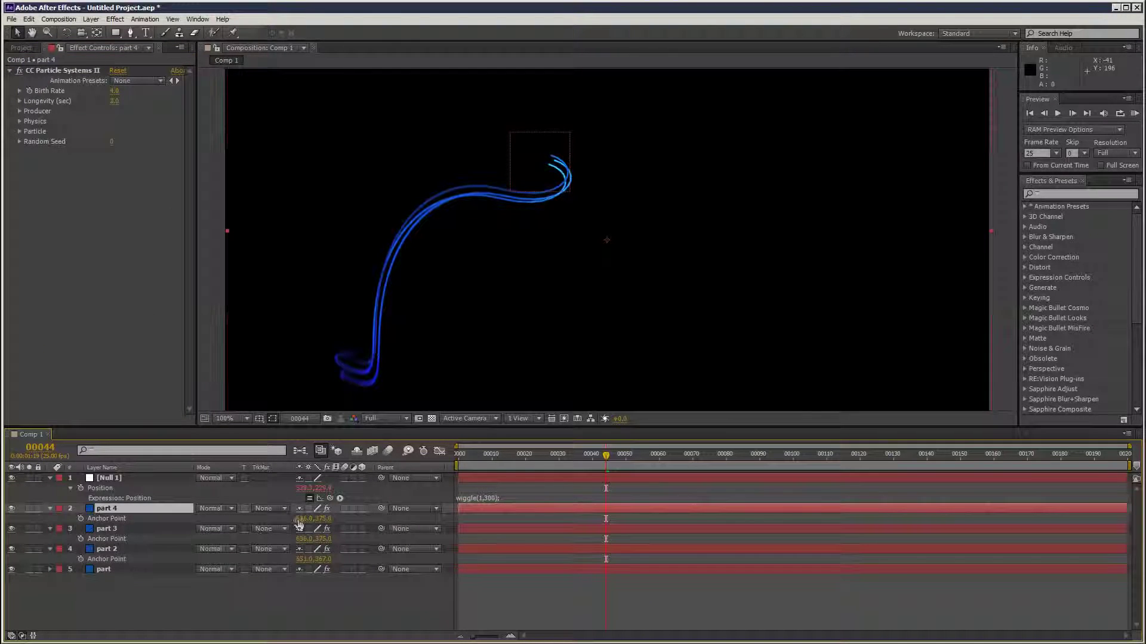
drag(296, 518, 298, 520)
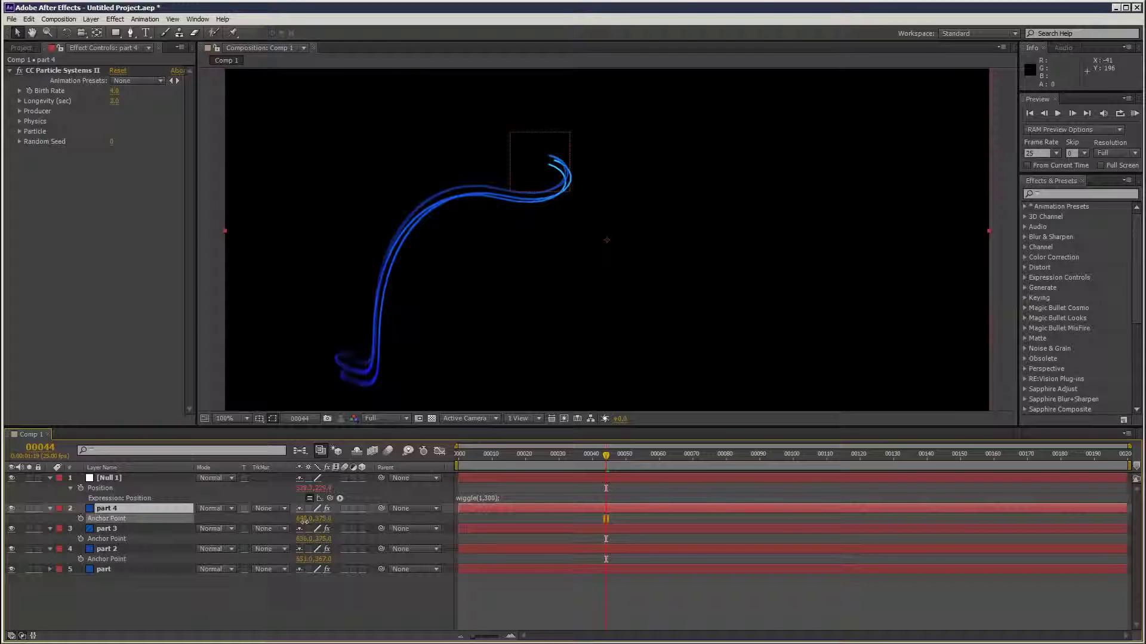
Step: Set the blending mode of all four part layers to Add and preview the combined streaks
click(221, 508)
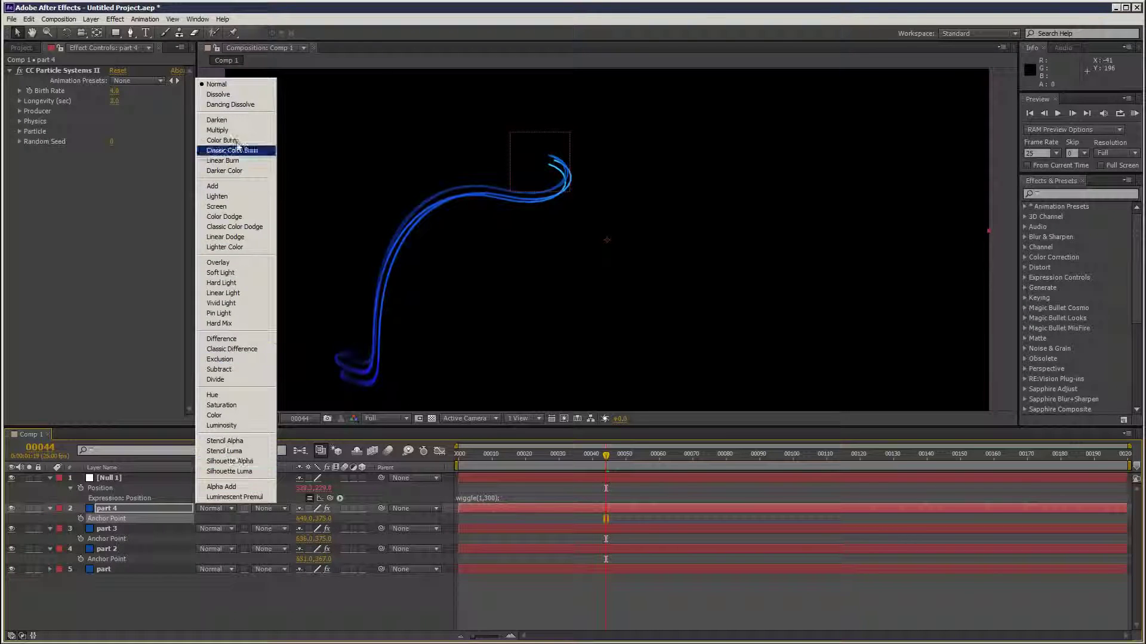
click(226, 187)
click(219, 530)
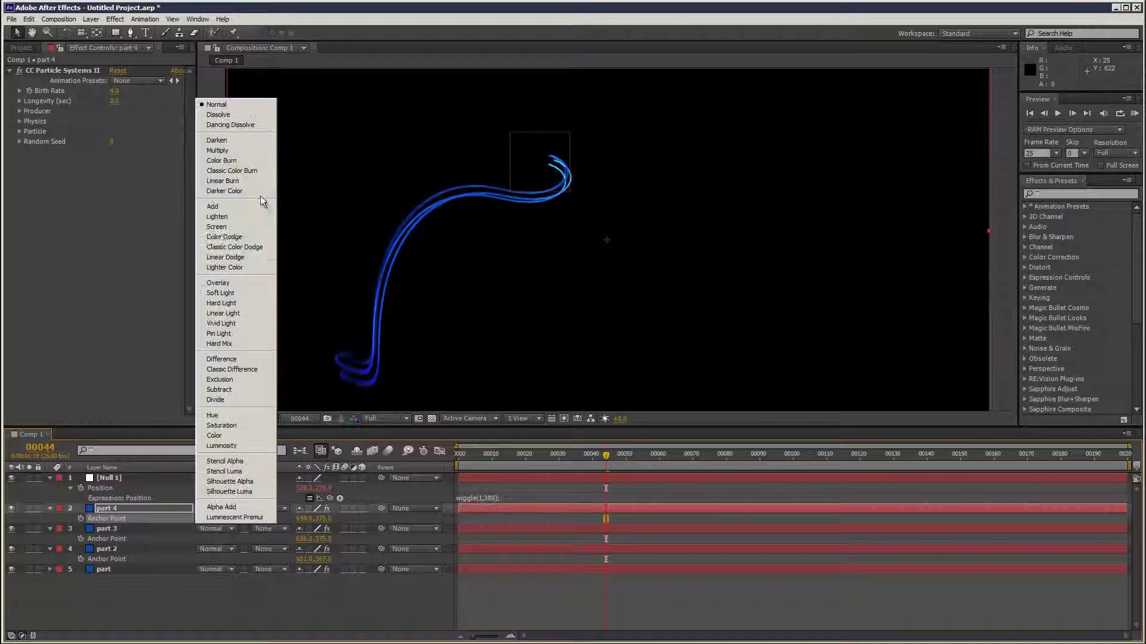
click(253, 204)
click(213, 549)
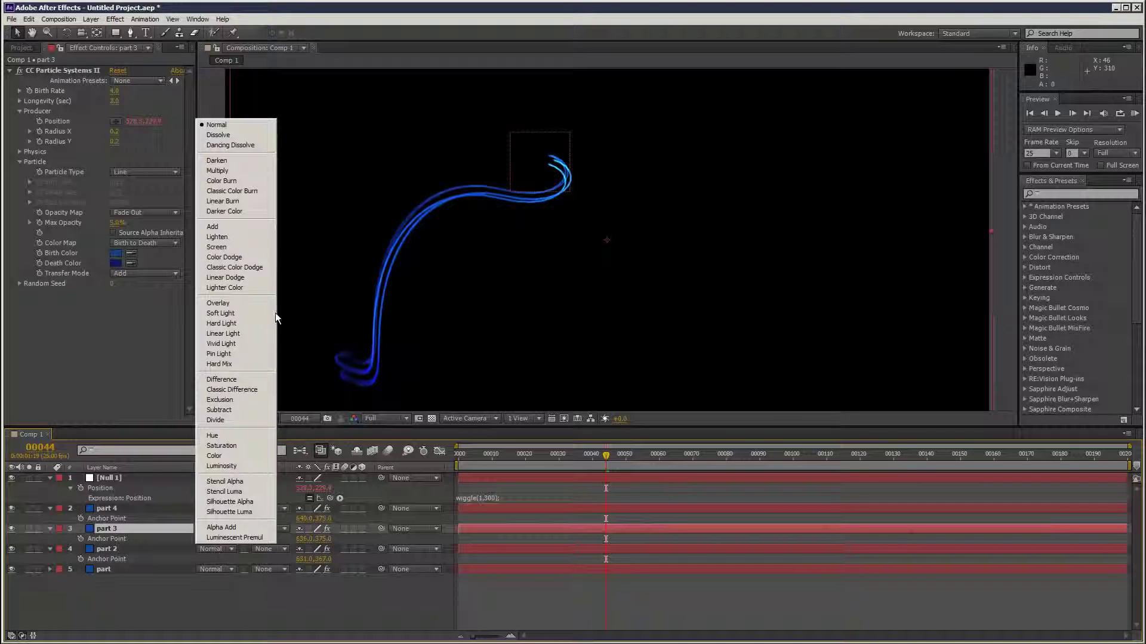
click(237, 228)
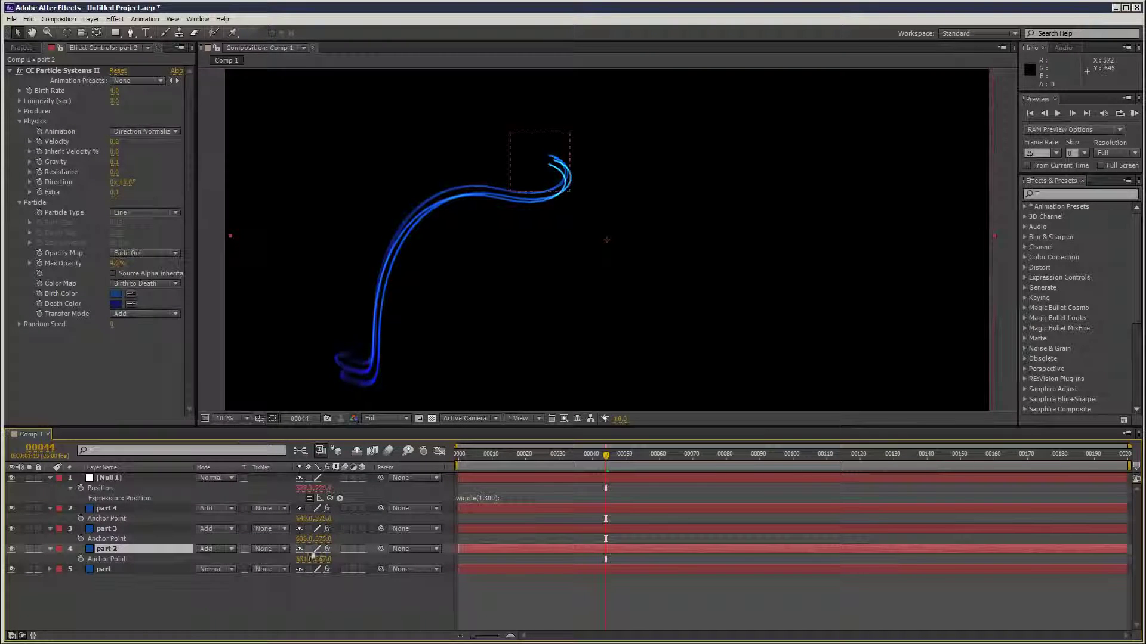
click(218, 570)
click(250, 249)
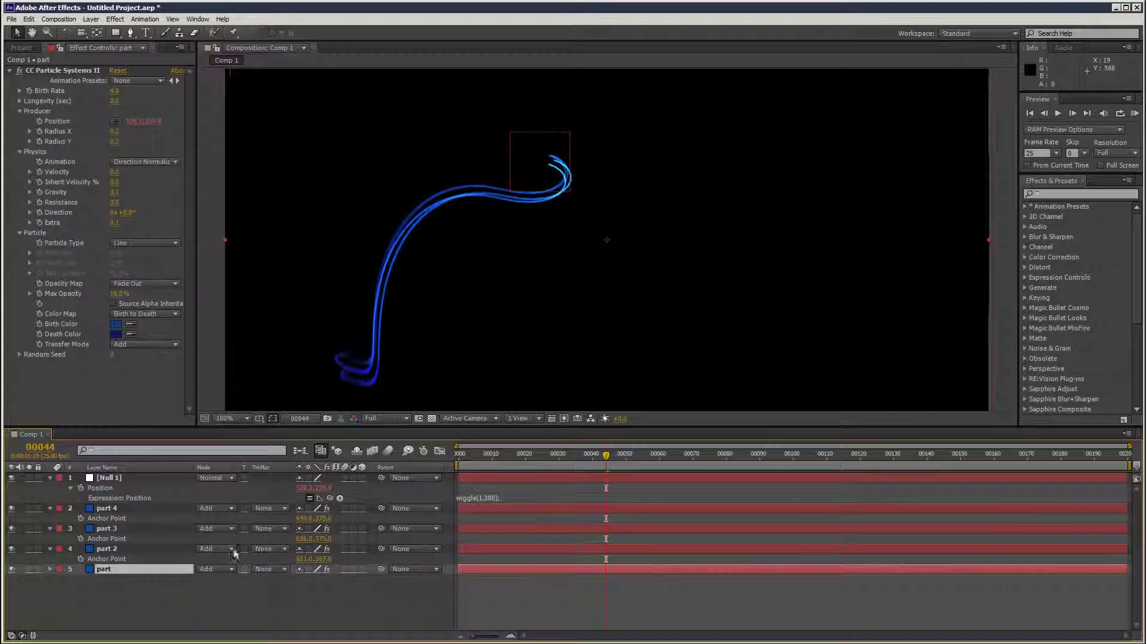
click(1134, 113)
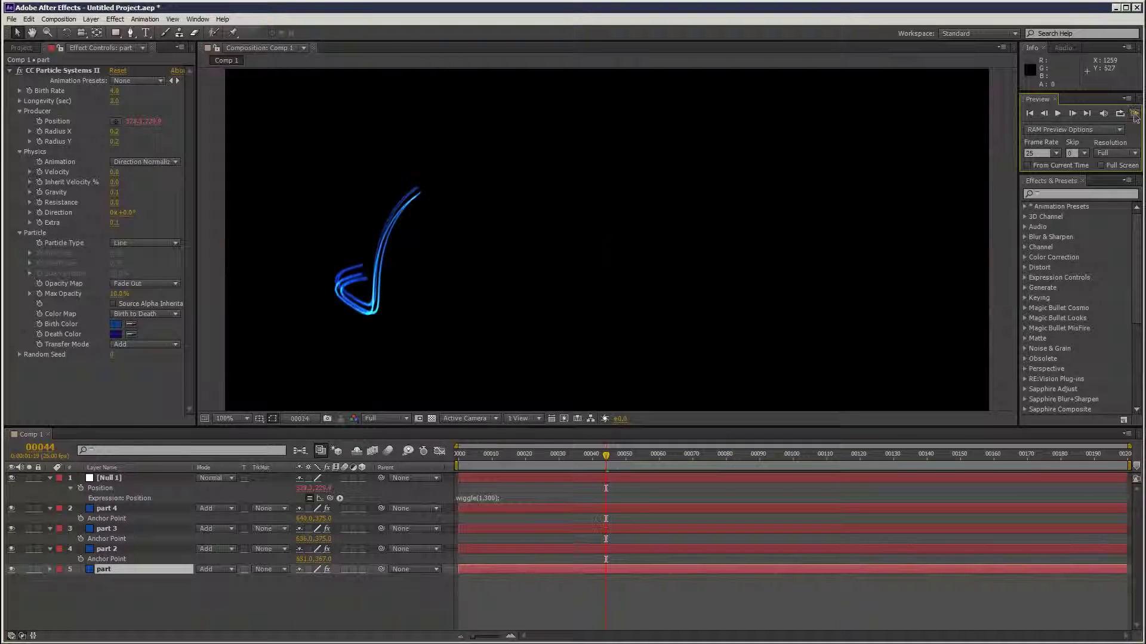